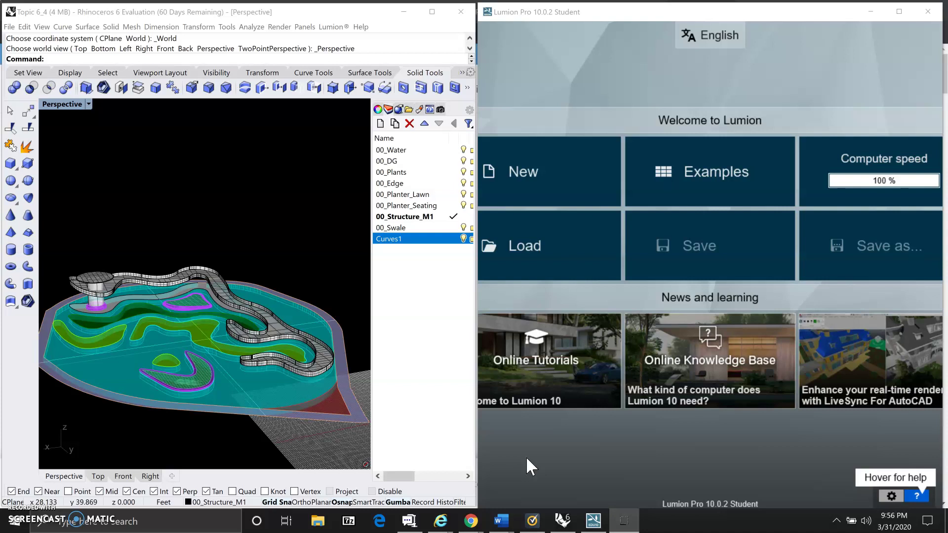
Switch to Lumion and create a new project based on the White template
left_click(292, 292)
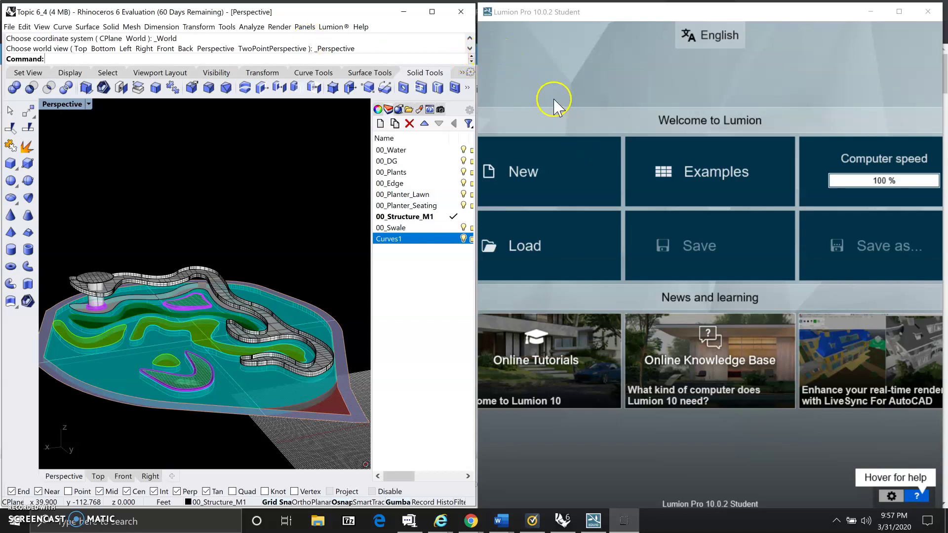
left_click(538, 176)
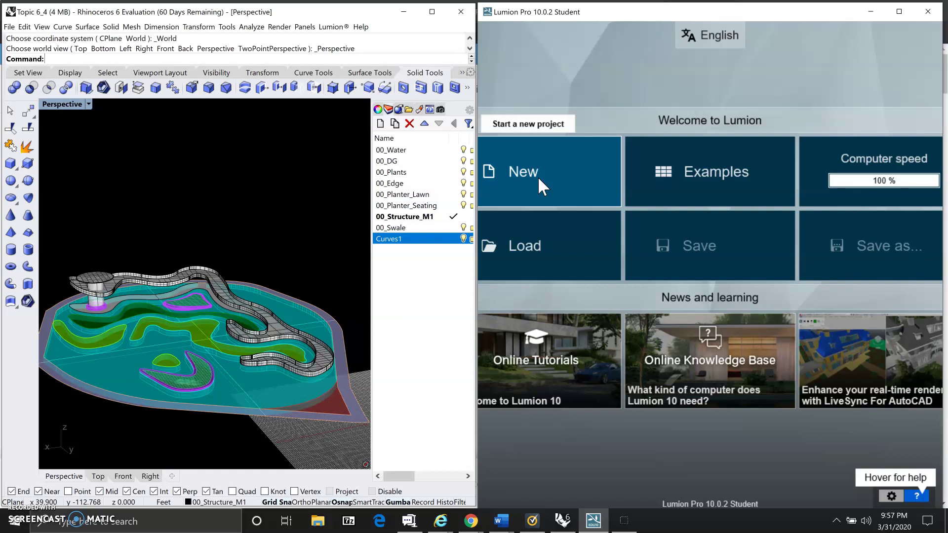
left_click(534, 175)
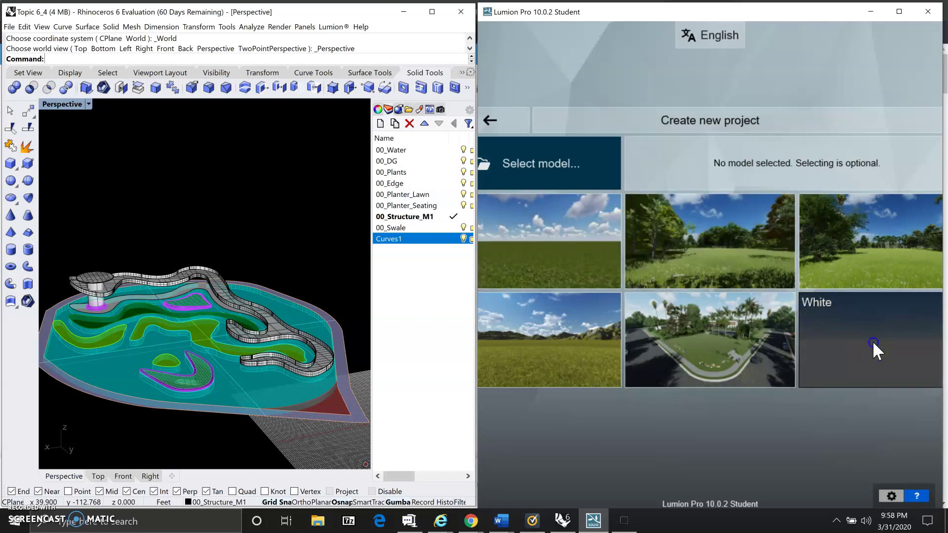
left_click(873, 343)
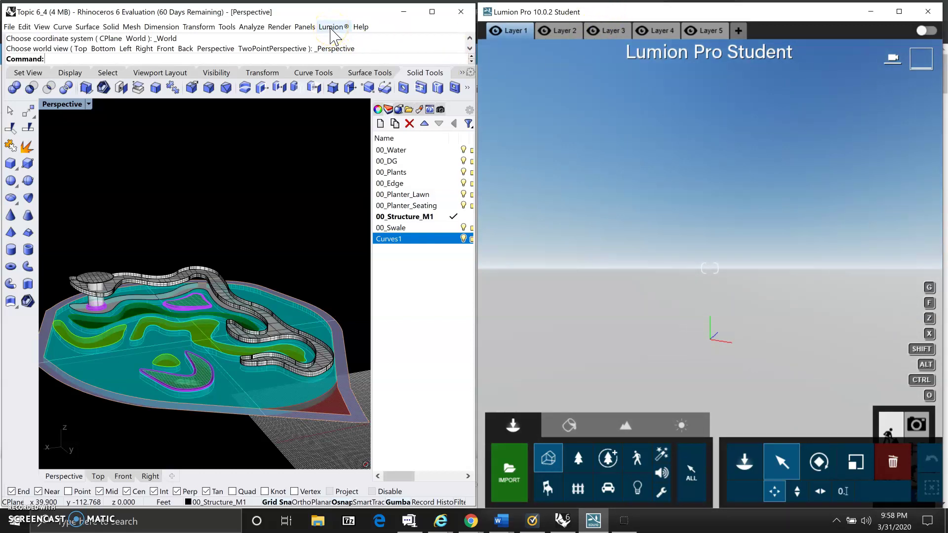
Start LiveSync from Rhino's Lumion® menu to stream the landscape into Lumion
left_click(331, 29)
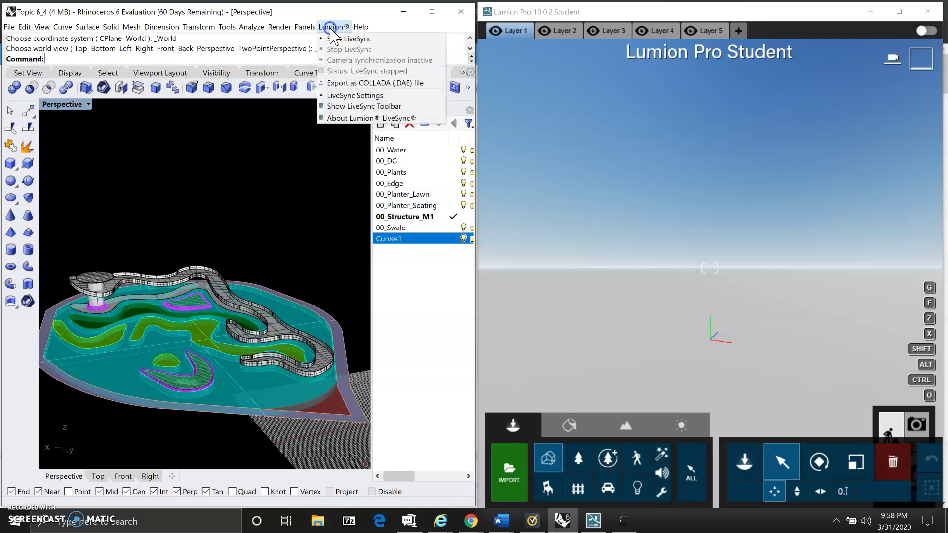
left_click(336, 39)
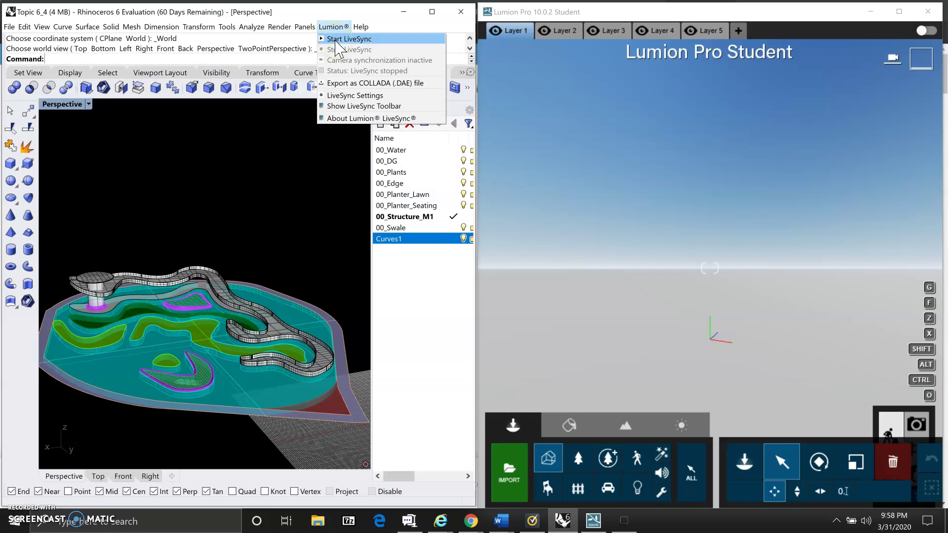
left_click(336, 41)
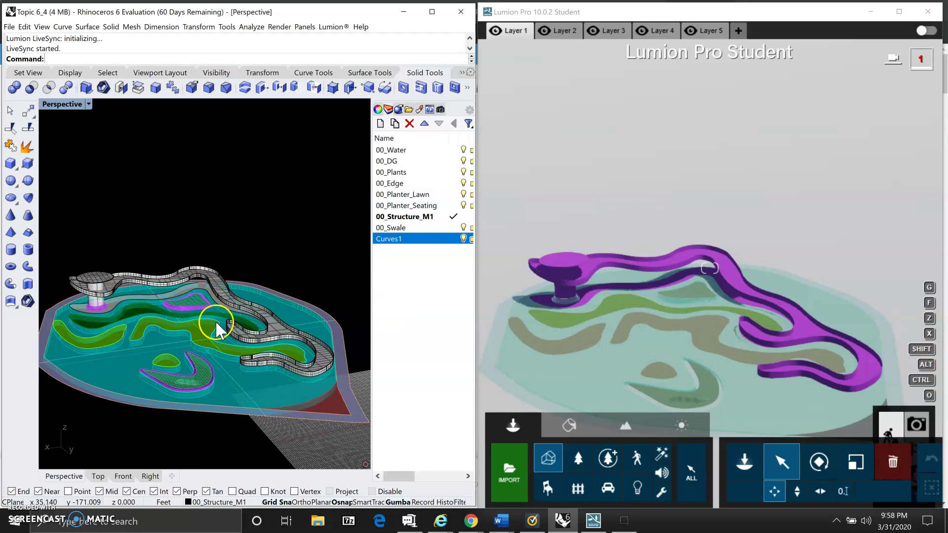
left_click(64, 104)
mouse_move(123, 296)
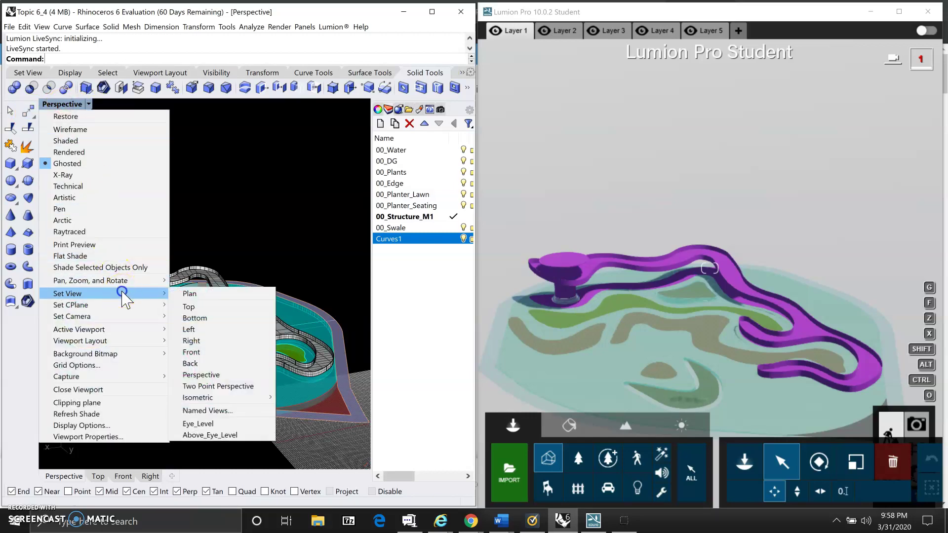
left_click(201, 425)
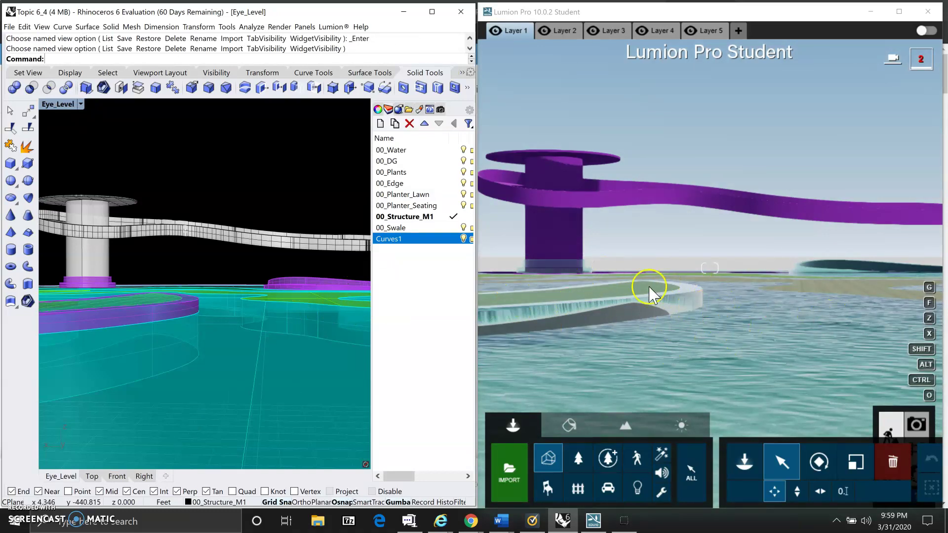
left_click(58, 105)
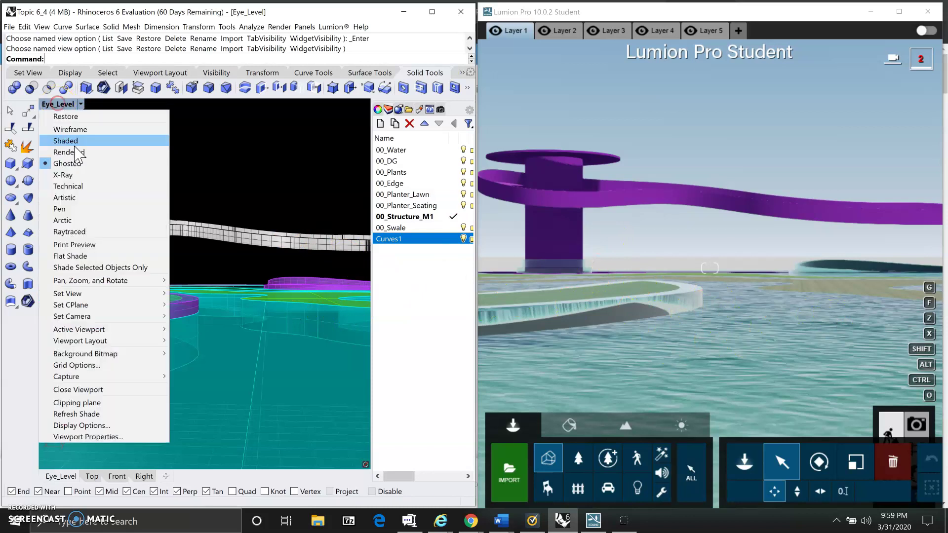
left_click(120, 294)
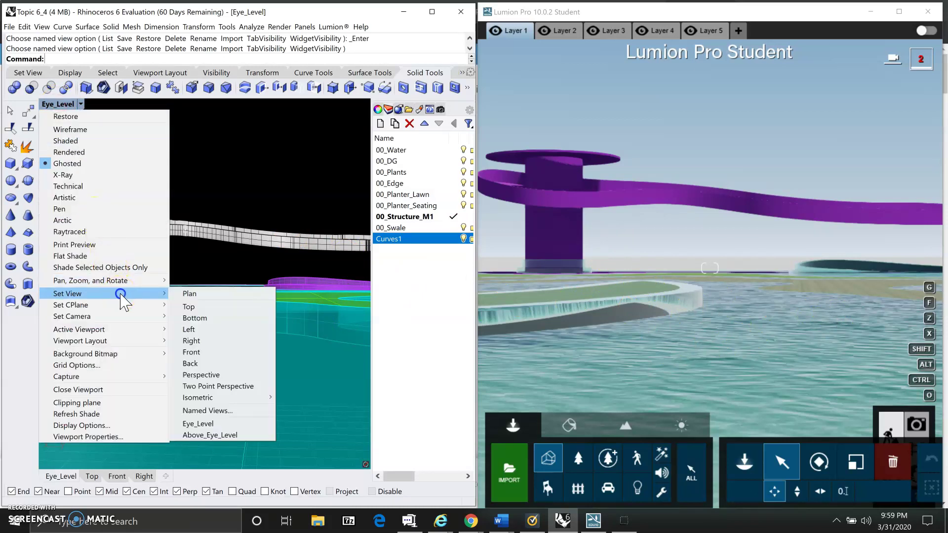
left_click(214, 435)
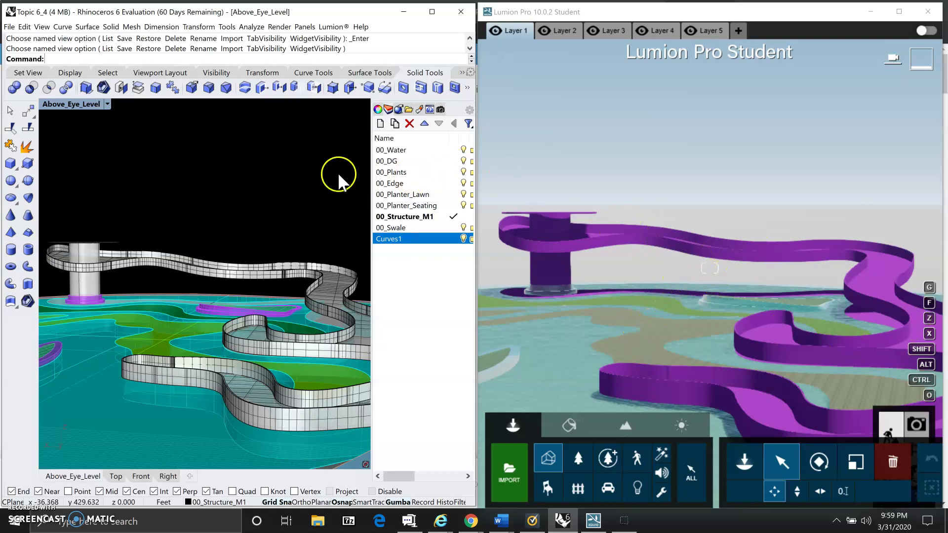
left_click(72, 103)
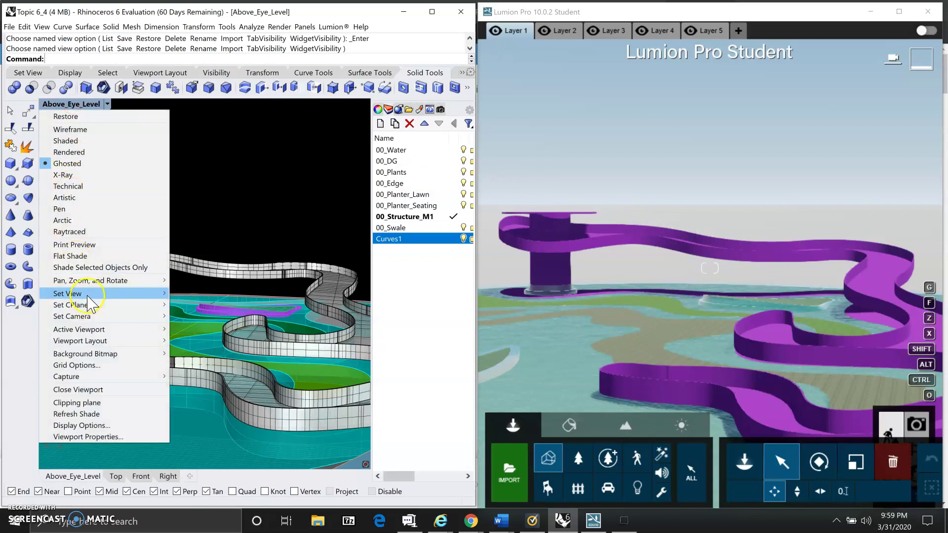
mouse_move(85, 295)
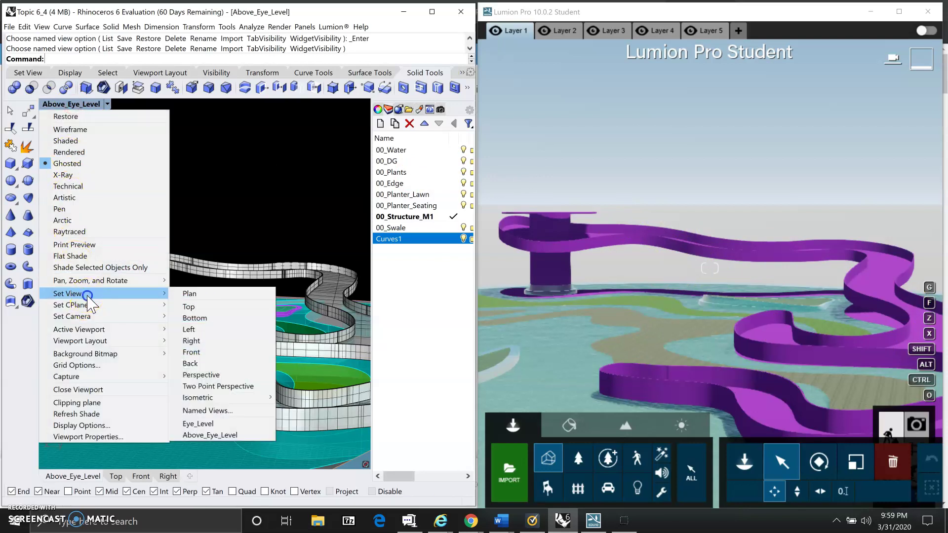
left_click(232, 375)
scroll(183, 324, "down", 4)
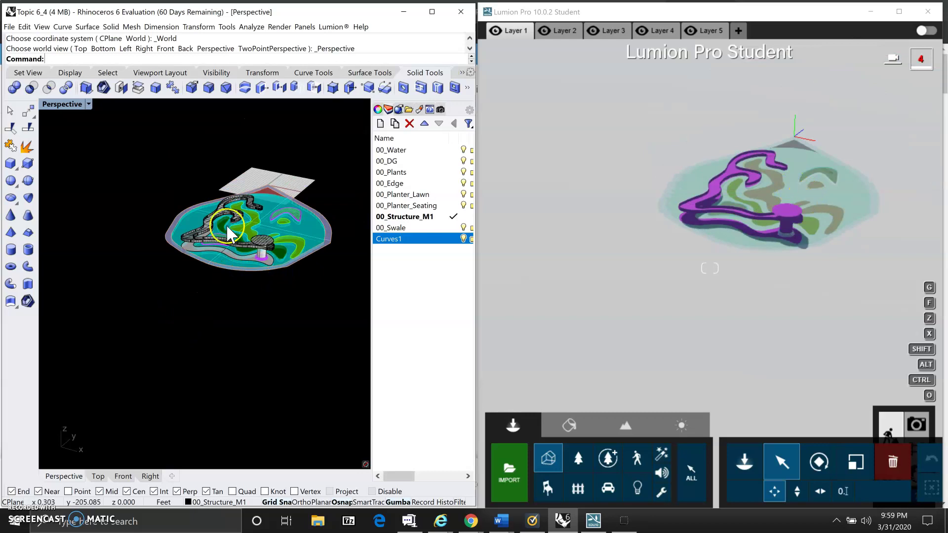
right_click_drag(258, 274, 201, 301)
mouse_move(282, 314)
right_mouse_down()
mouse_move(275, 322)
mouse_move(277, 303)
mouse_move(273, 310)
right_mouse_up()
scroll(243, 345, "up", 6)
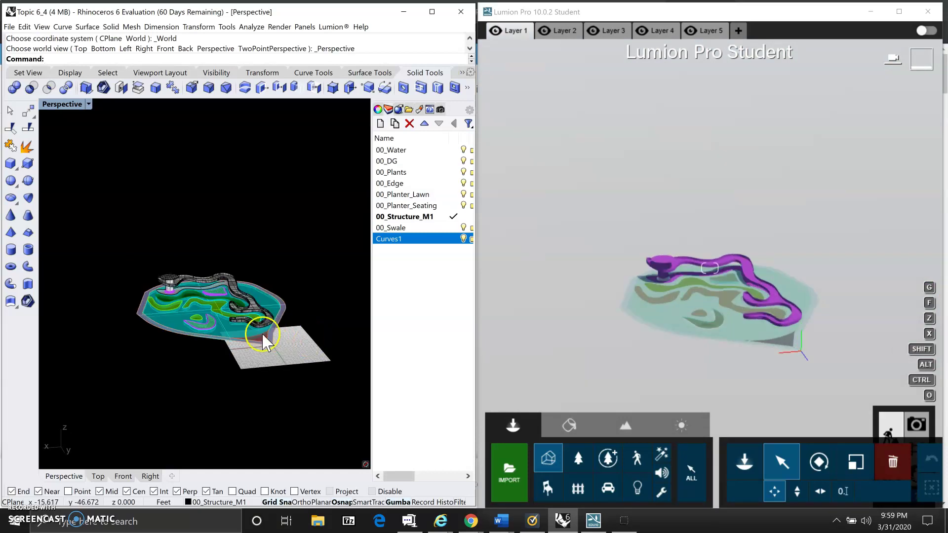
scroll(212, 331, "up", 2)
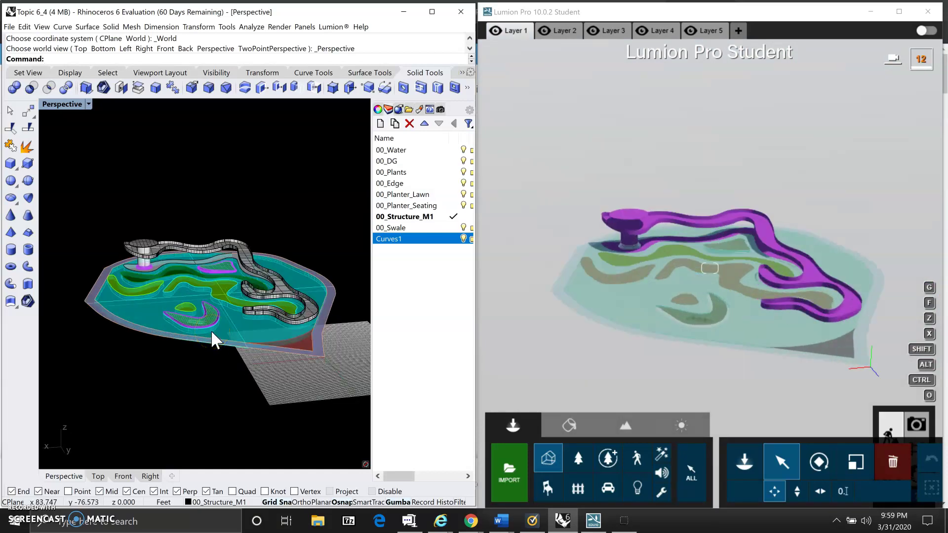
left_click(730, 51)
scroll(277, 341, "up", 1)
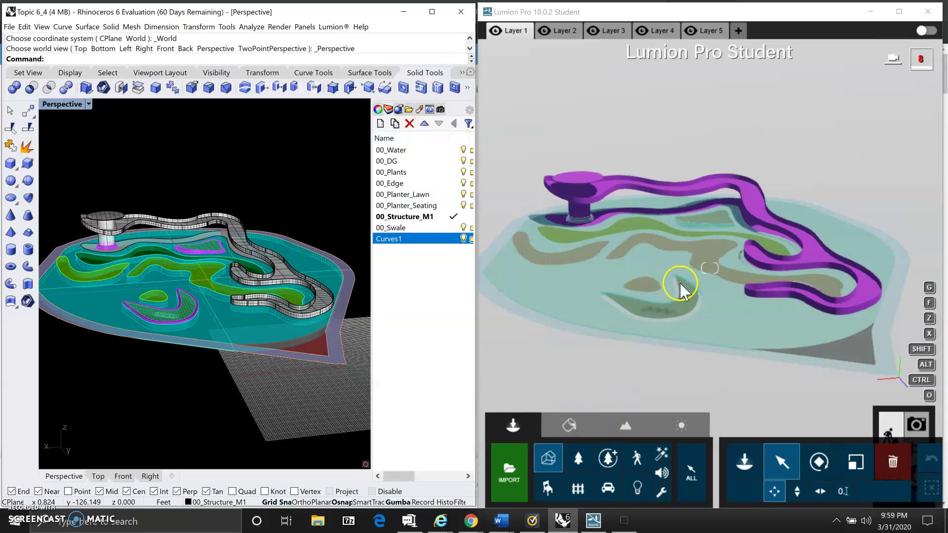
Move the camera closer to the landscape, select the model and enter the Materials editor
left_click(569, 426)
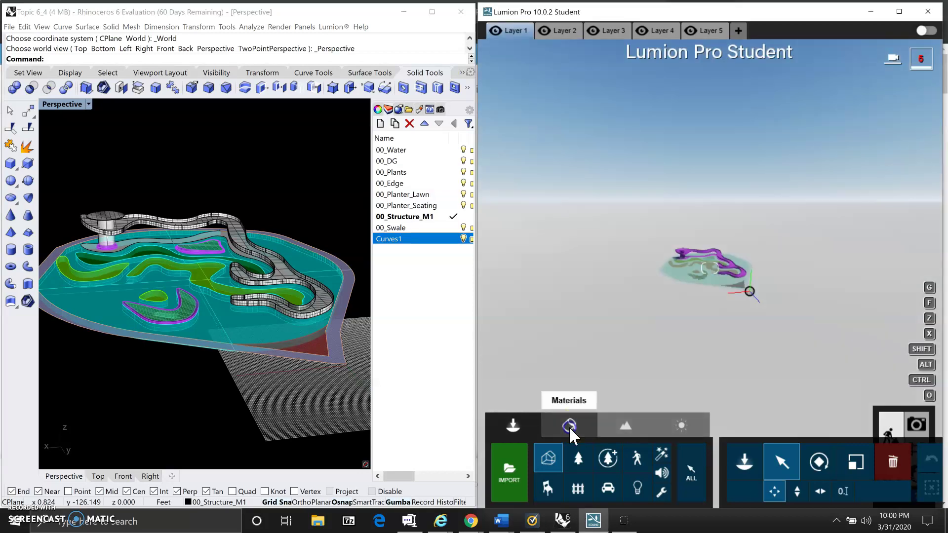
left_click(570, 426)
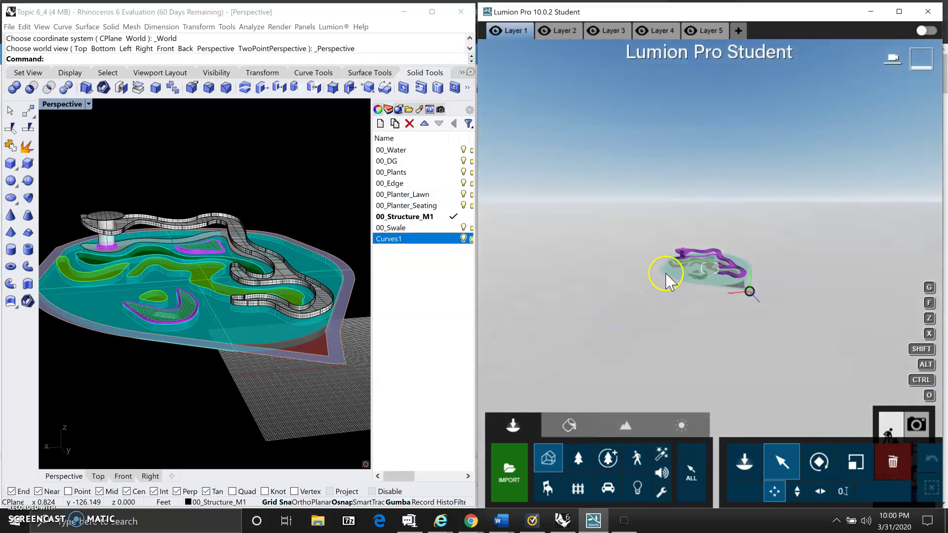
right_click_drag(715, 278, 733, 273)
scroll(730, 266, "up", 2)
scroll(730, 267, "up", 4)
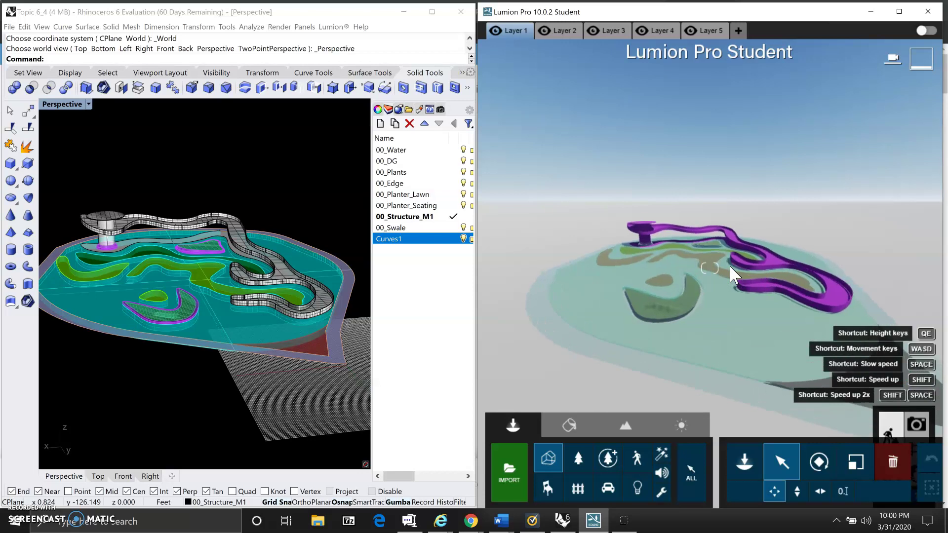
left_click(727, 276)
left_click(688, 292)
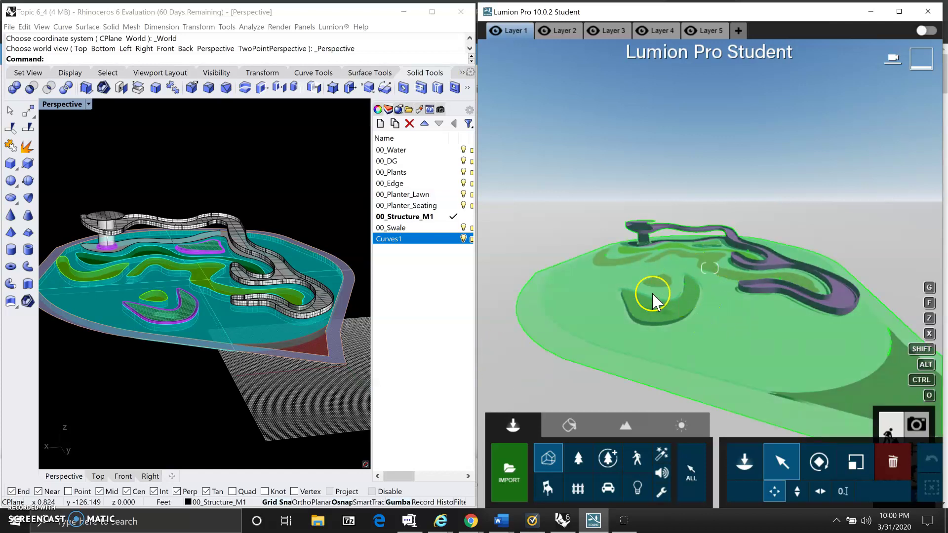
left_click(570, 425)
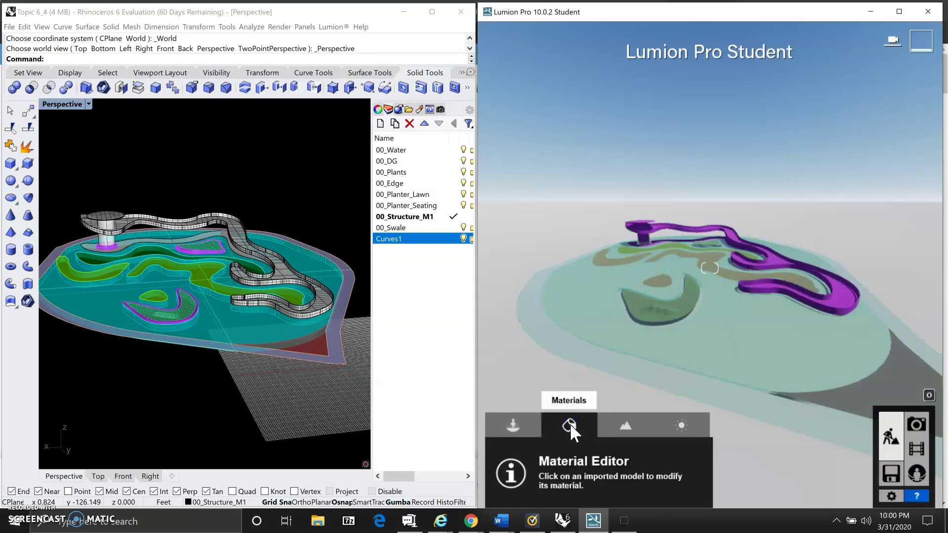
left_click(556, 487)
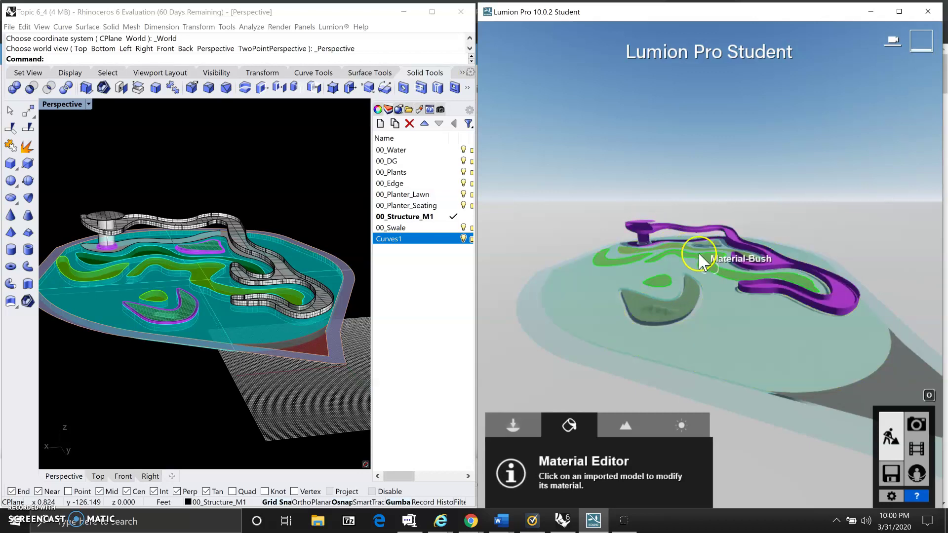
left_click(275, 121)
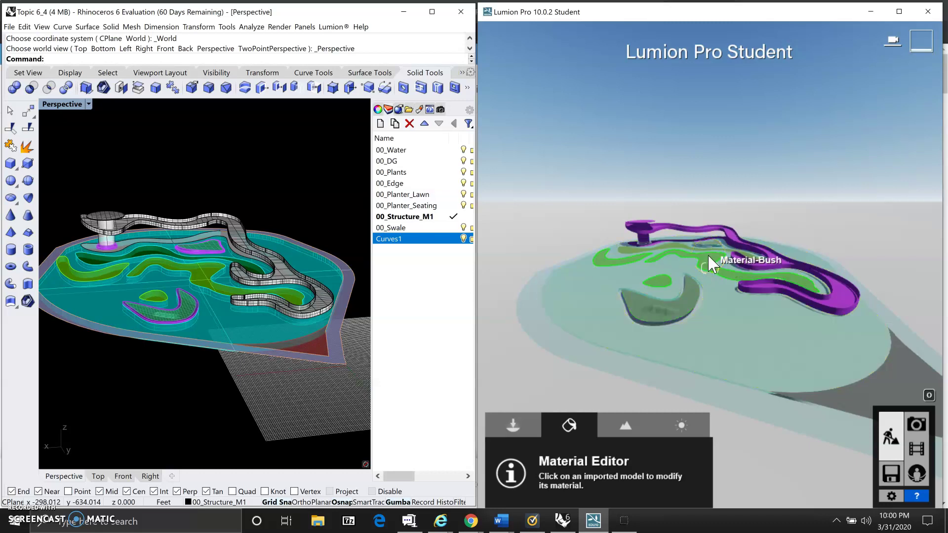
Open the water surface's material, try a standard material, then revert it to water
left_click(725, 327)
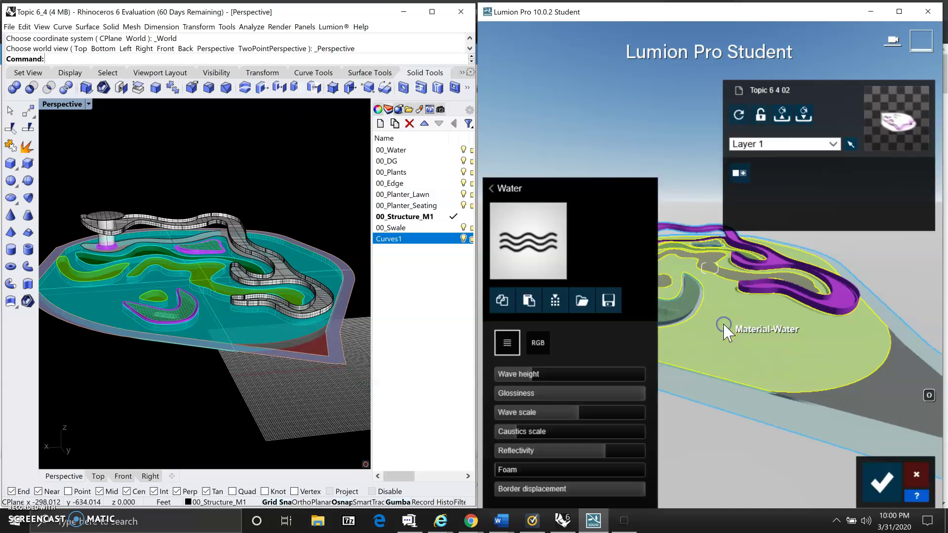
left_click(533, 264)
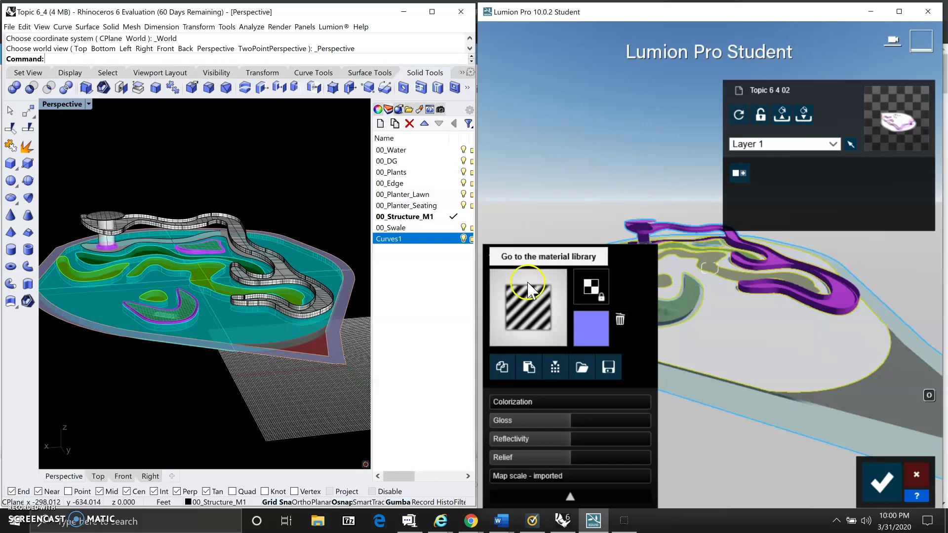
left_click(545, 320)
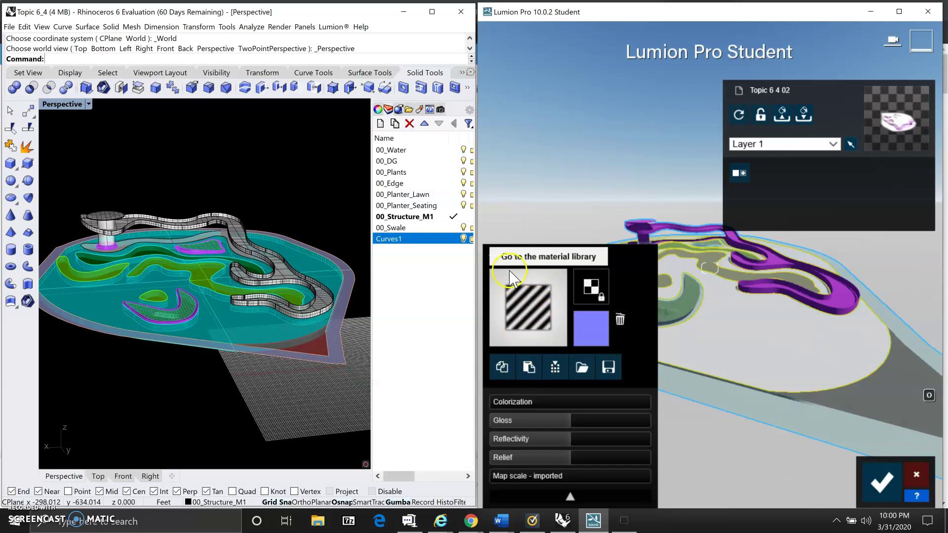
left_click(492, 256)
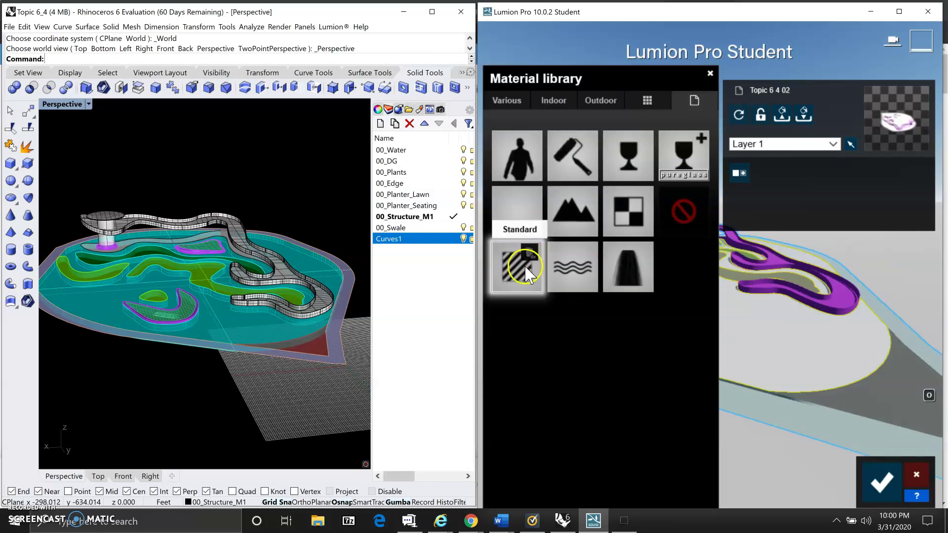
left_click(572, 266)
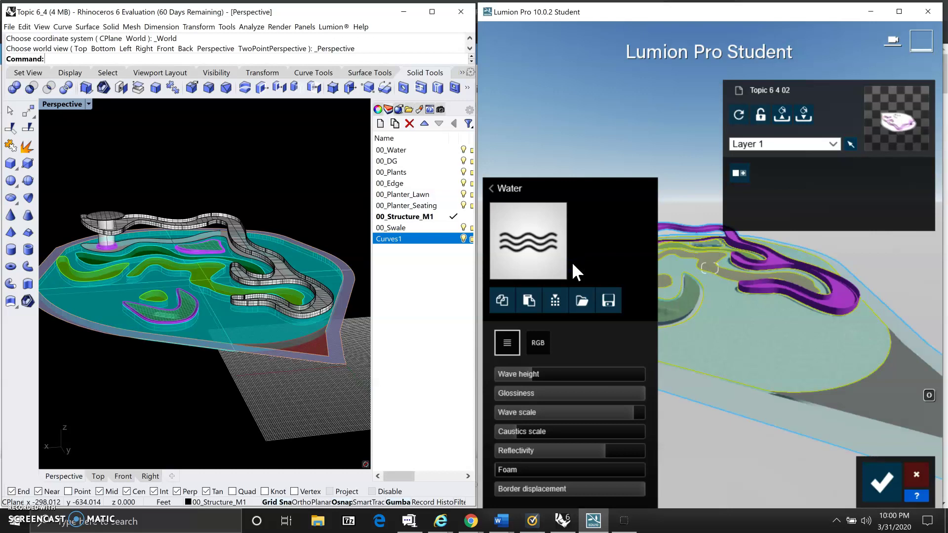
Apply the Clear Pool preset from Various > Water, replacing the briefly tried Azure Pool
left_click(527, 254)
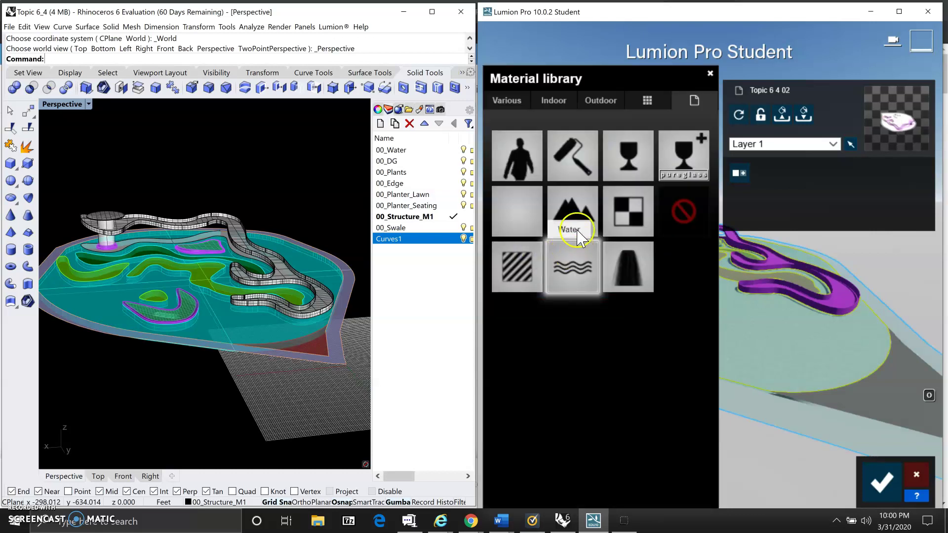
left_click(607, 100)
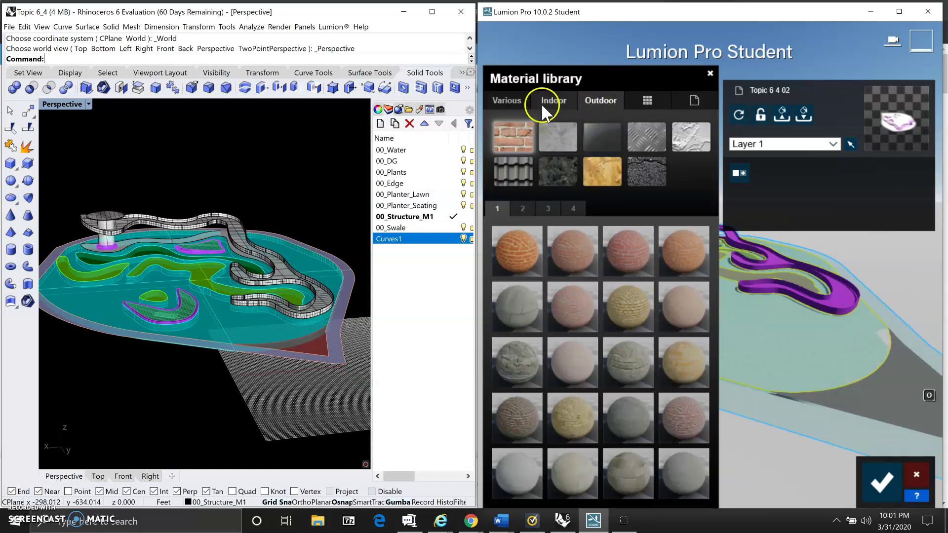
left_click(512, 97)
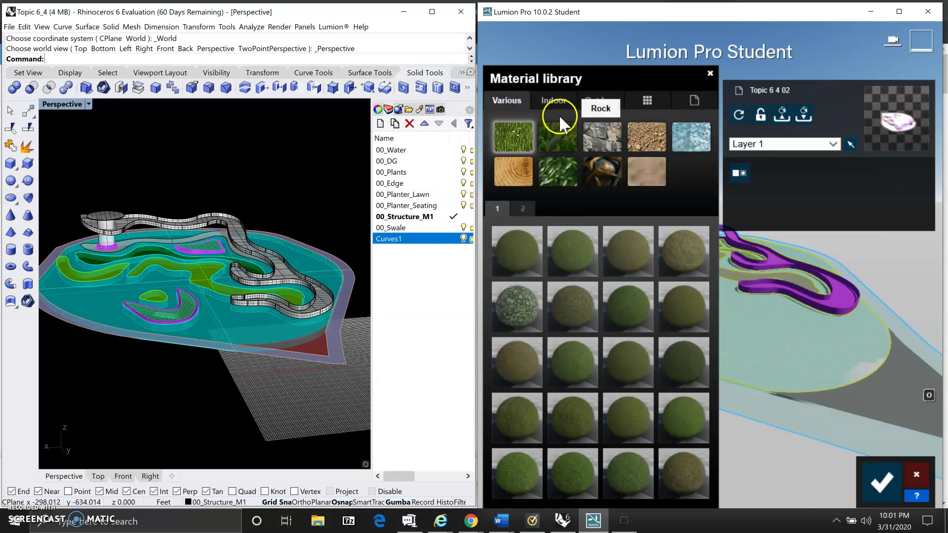
left_click(690, 140)
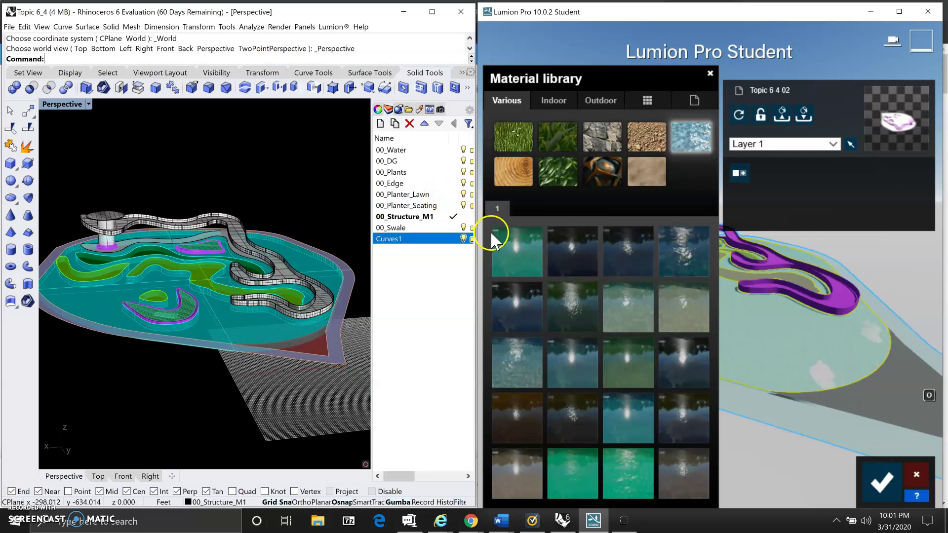
left_click(517, 247)
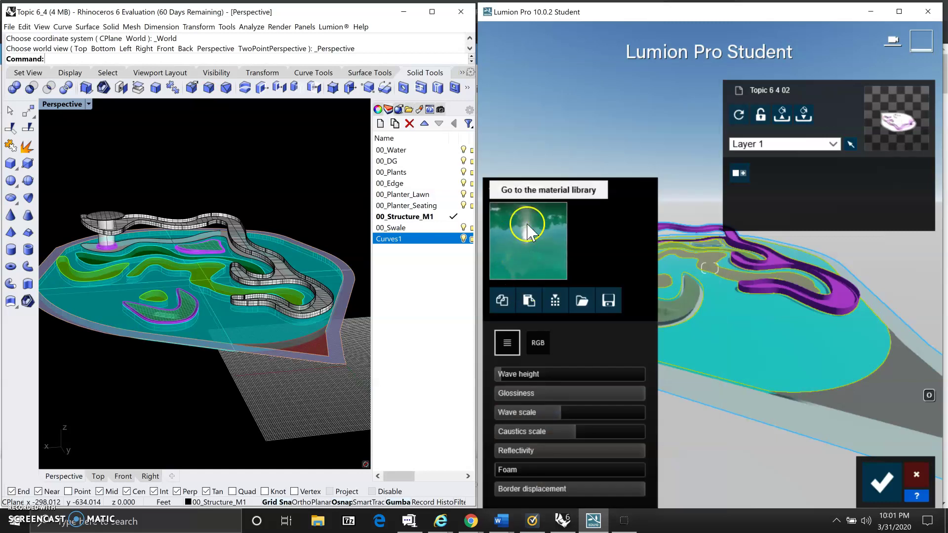
left_click(526, 223)
left_click(511, 252)
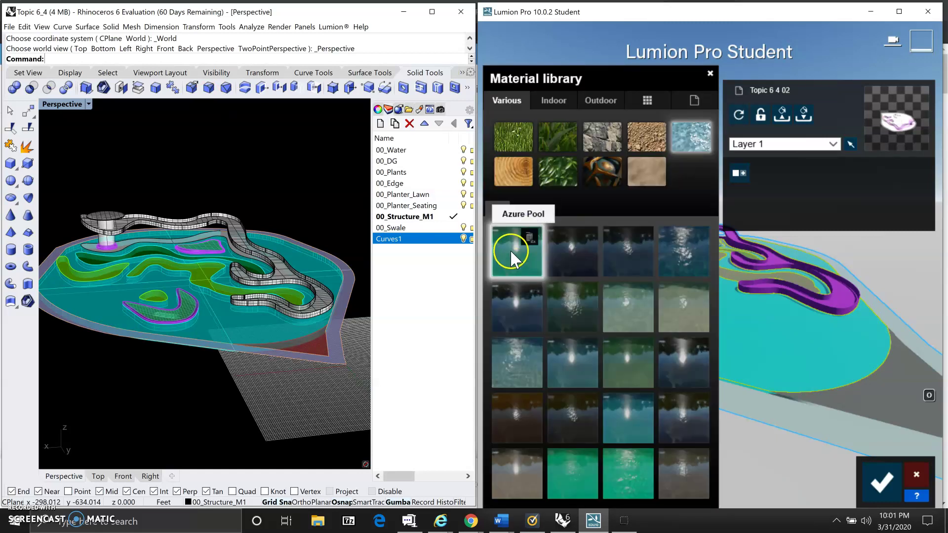
left_click(564, 353)
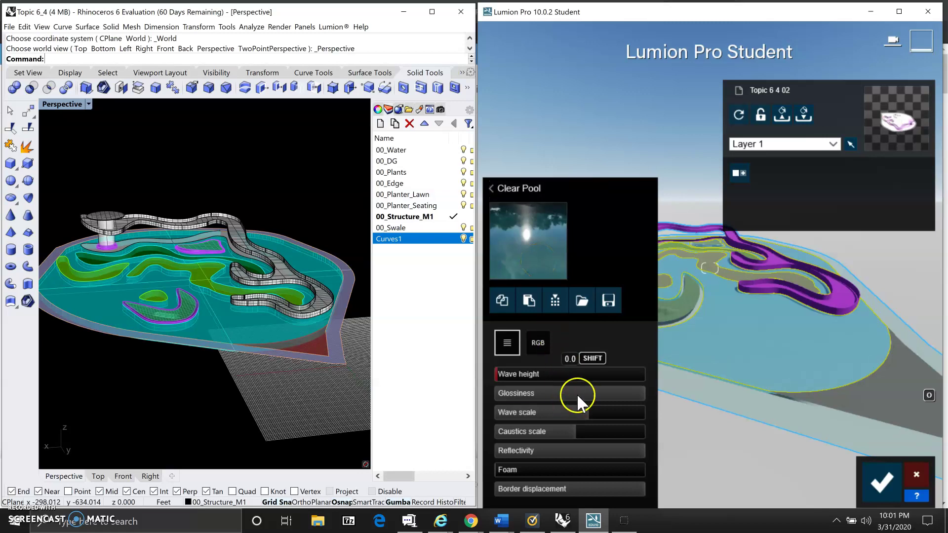
Set wave height to 0 and adjust glossiness, wave scale and reflectivity
left_click_drag(553, 372, 516, 374)
left_click_drag(561, 398, 563, 393)
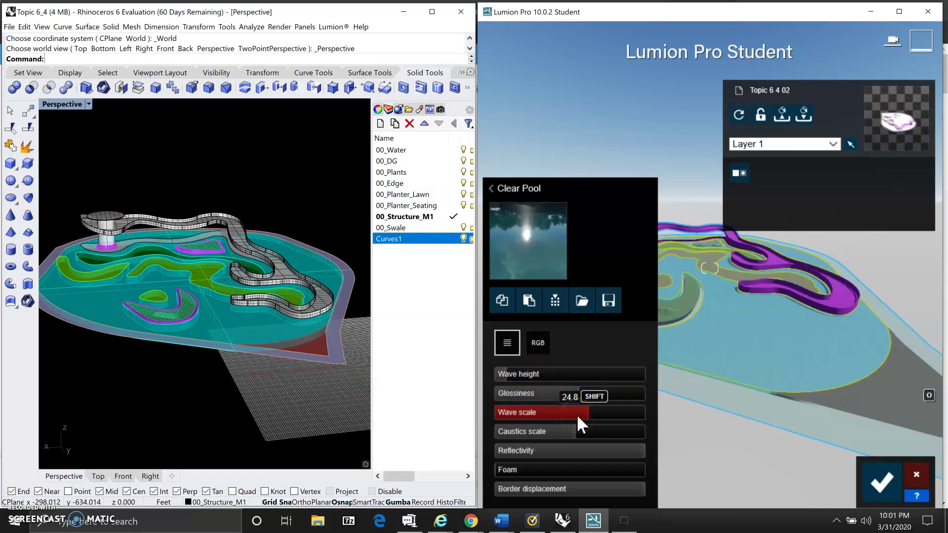
left_click_drag(546, 457, 568, 452)
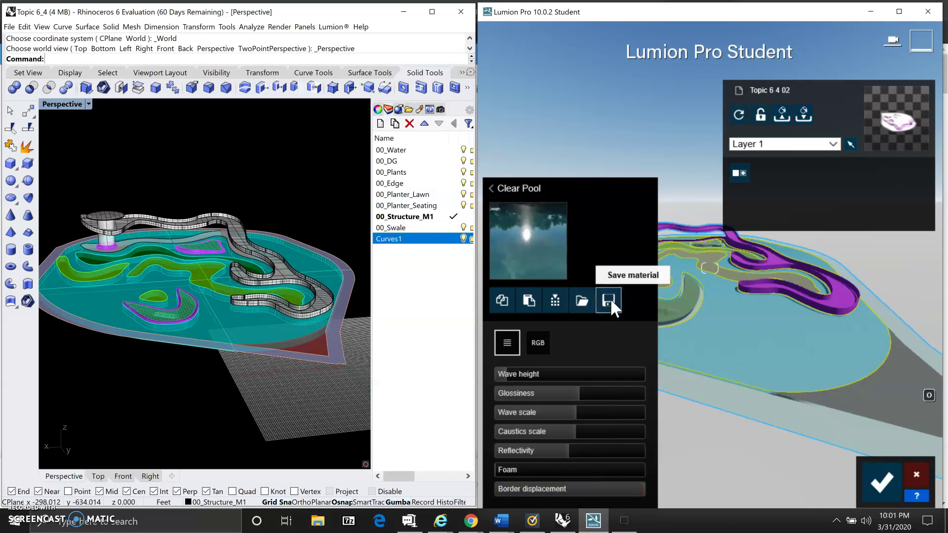
Tweak the caustics scale and save the water as Swimming Pool.lnm in Topic 6
left_click(549, 402)
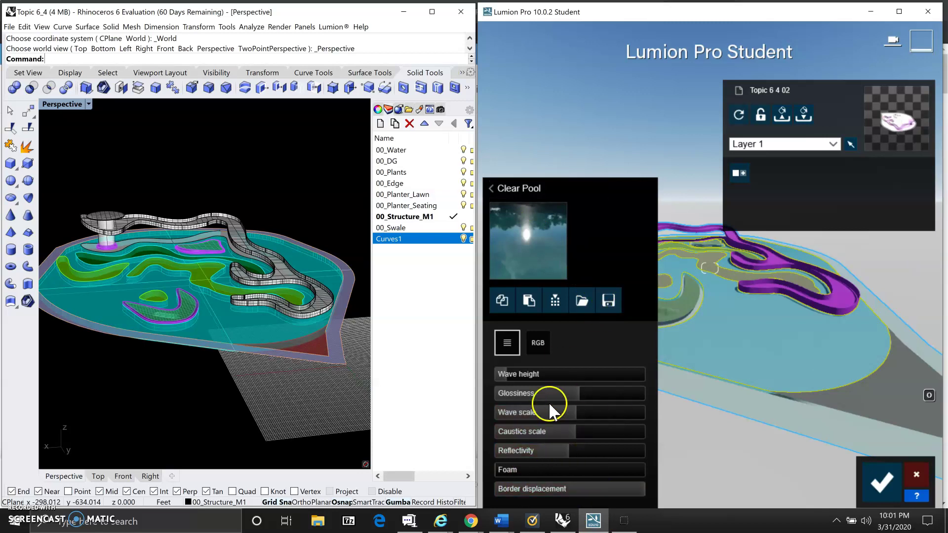
left_click(610, 303)
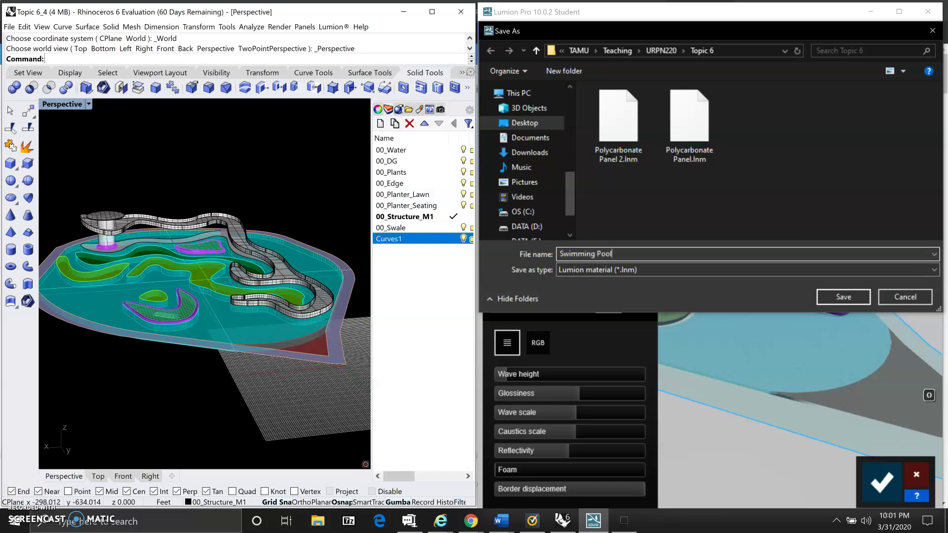
left_click(838, 296)
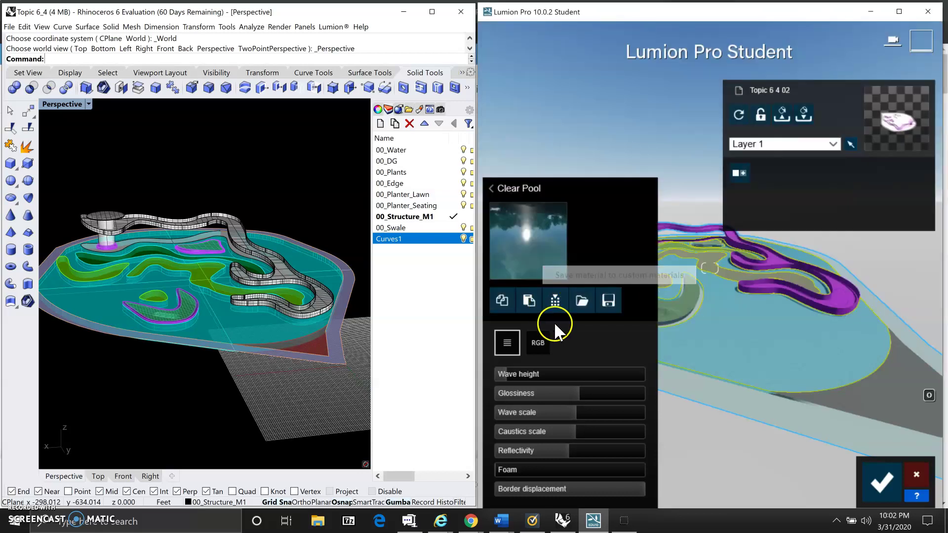
Close the material library and material editor, then bring up the Landscape tools
left_click(494, 191)
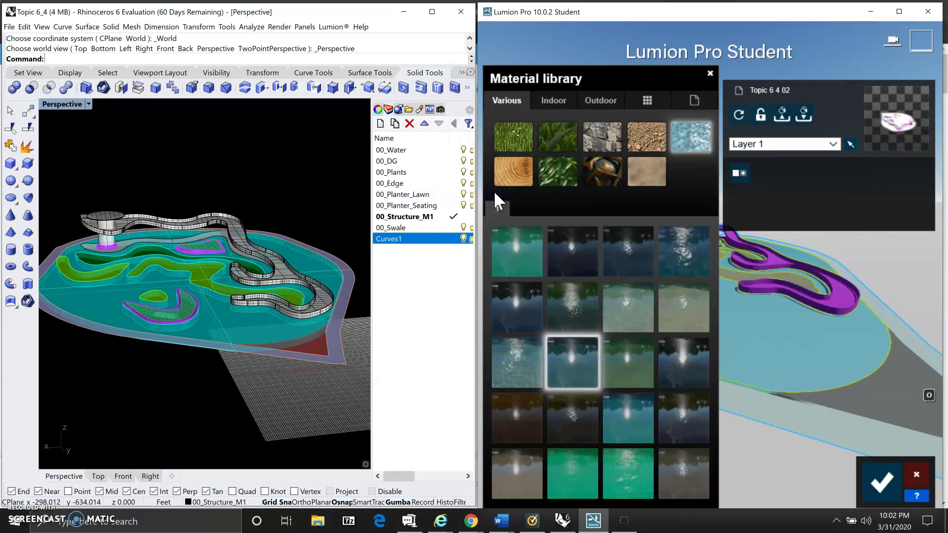
left_click(712, 74)
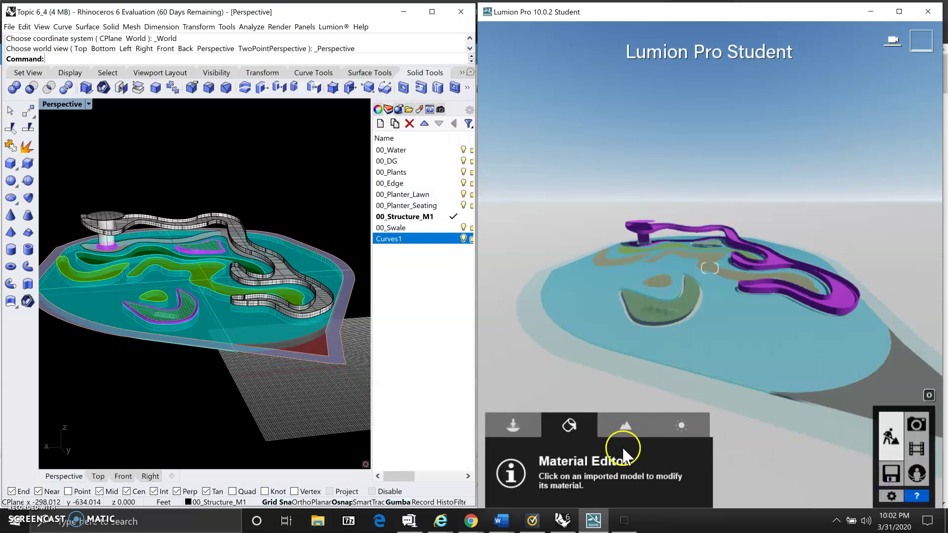
left_click(627, 424)
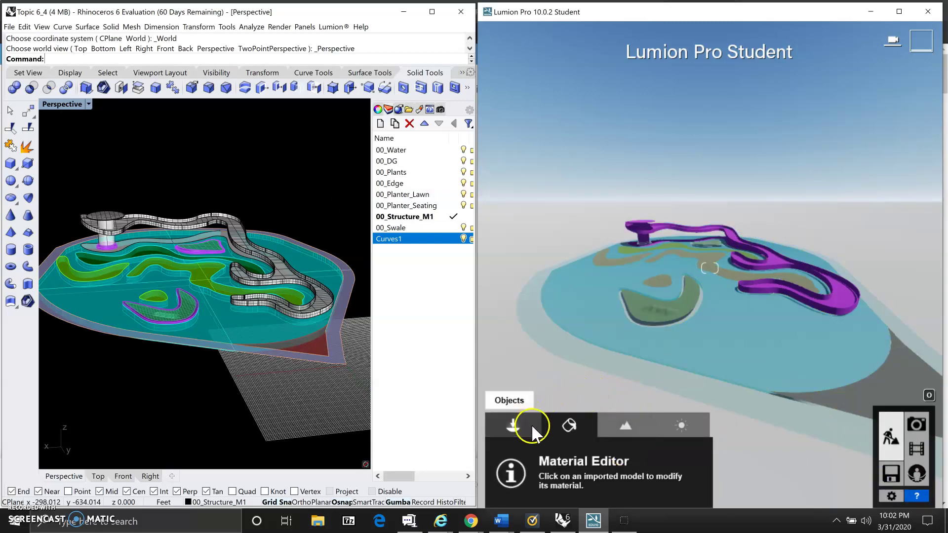
left_click(626, 427)
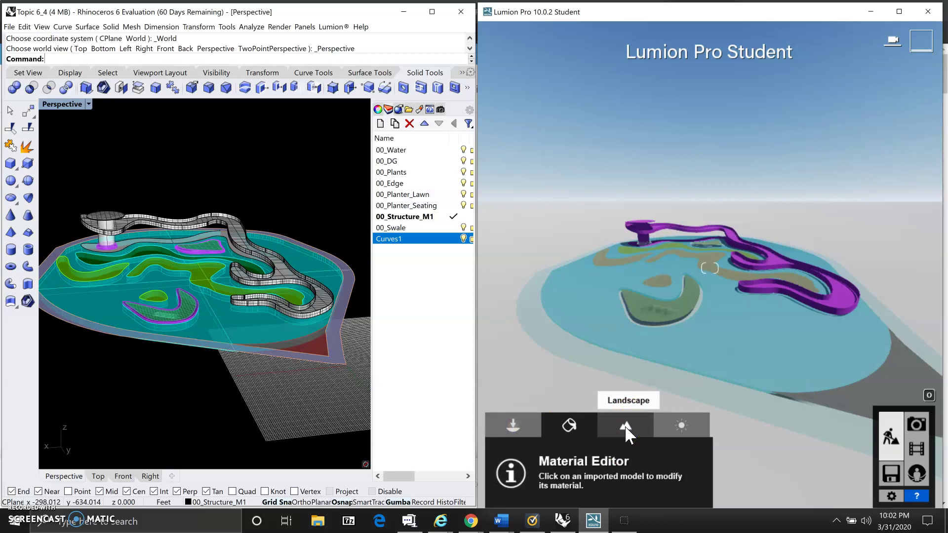
left_click(558, 413)
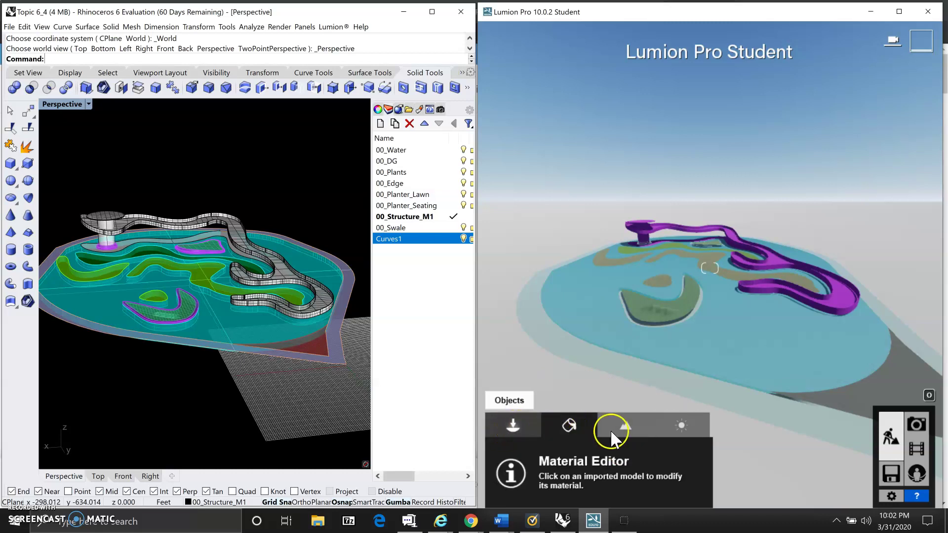
left_click(633, 429)
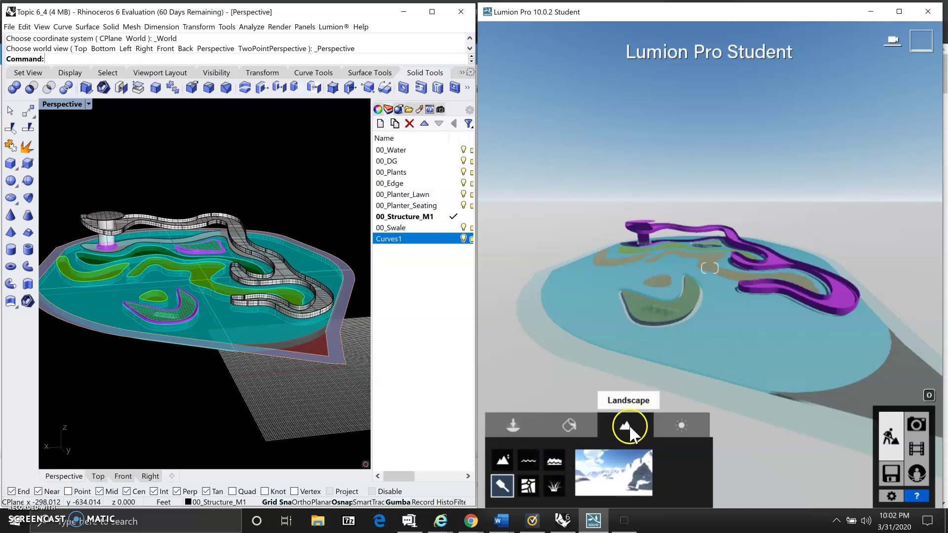
Turn on an ocean around the scene using the Ocean water tool
left_click(526, 463)
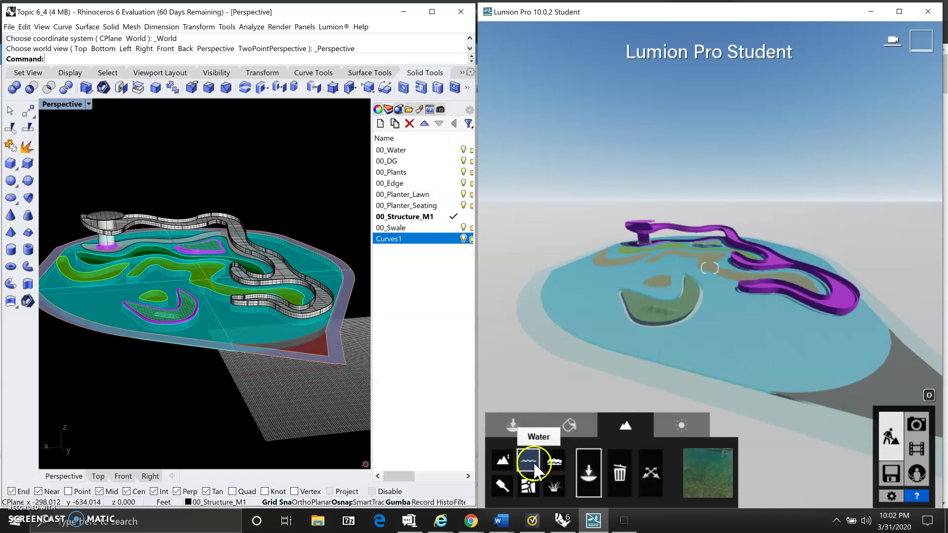
left_click(555, 462)
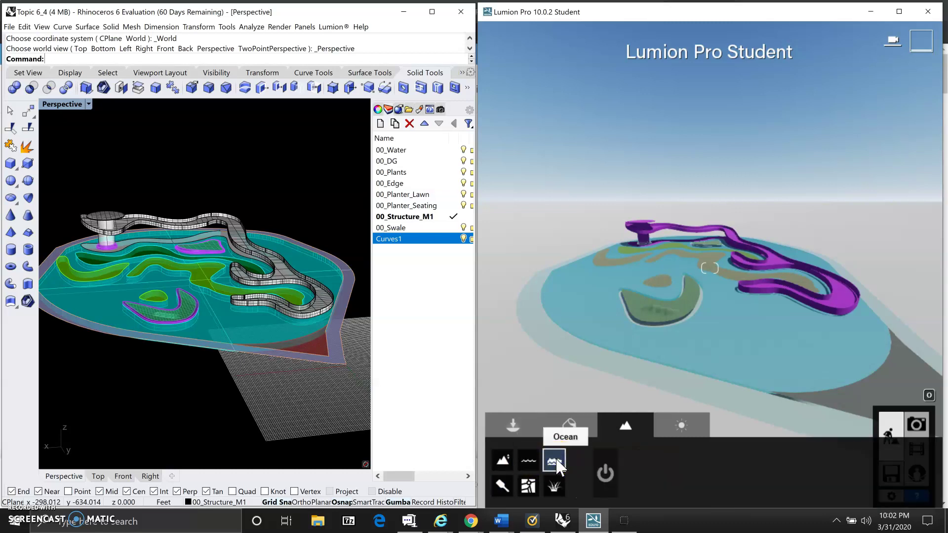
left_click(605, 474)
left_click(804, 231)
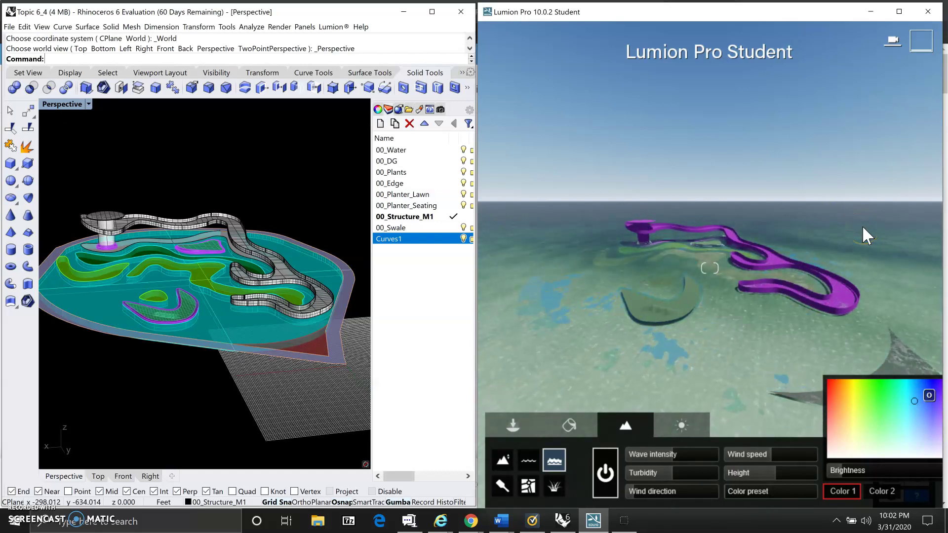
left_click(760, 302)
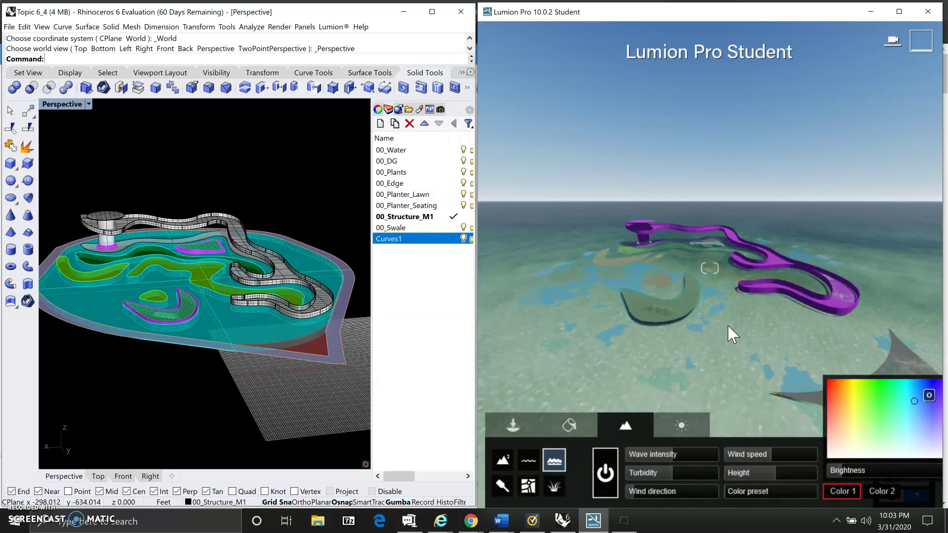
left_click(822, 317)
left_click(716, 328)
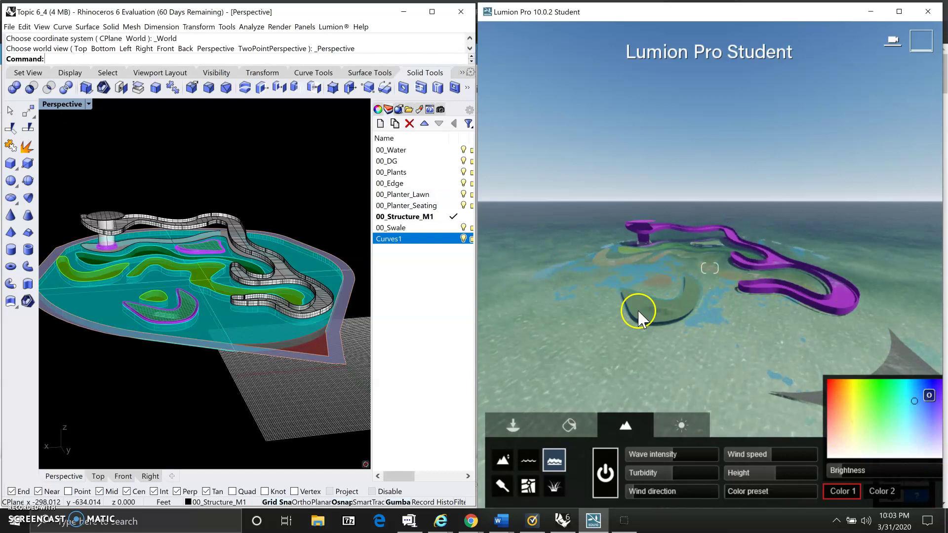
Lower the ocean height to about -12.3 so the site sits above the water
mouse_move(734, 473)
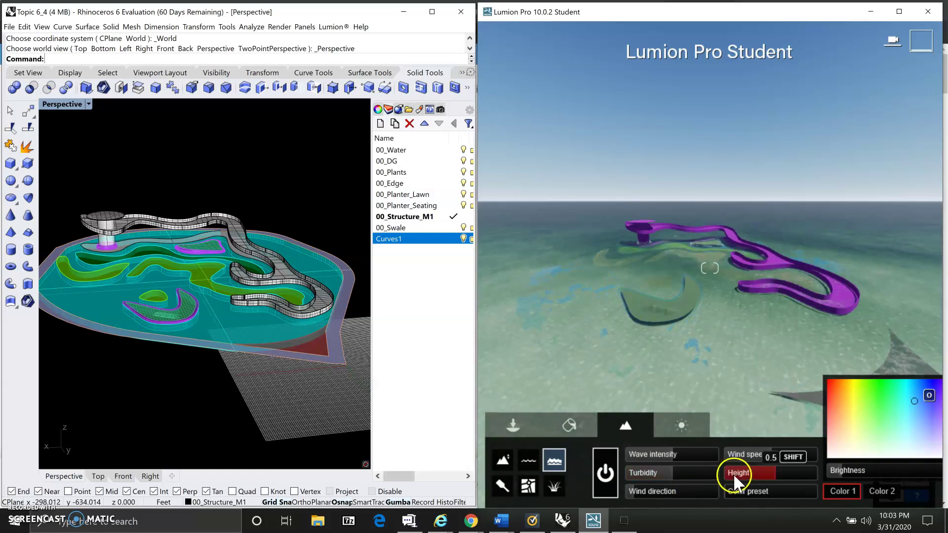
left_click(780, 474)
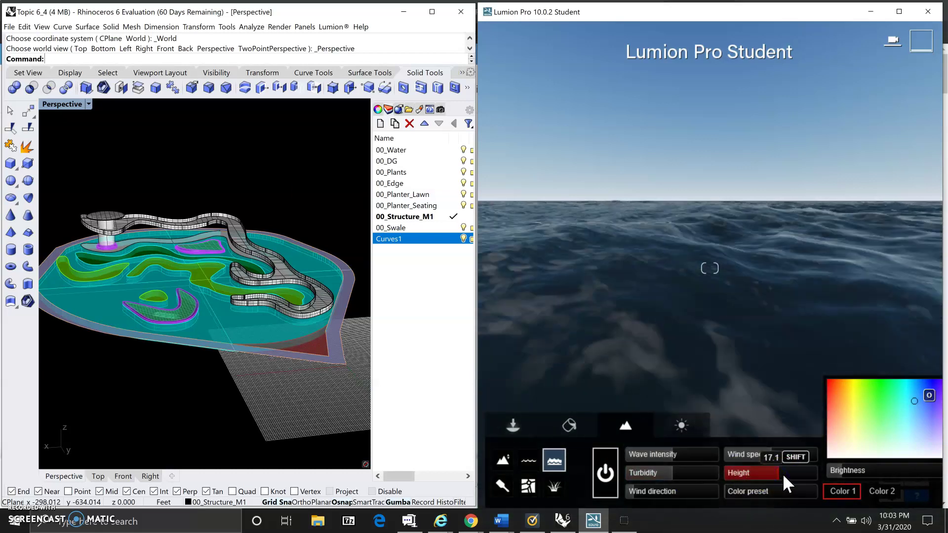
mouse_move(784, 473)
left_mouse_down()
mouse_move(763, 475)
mouse_move(774, 474)
left_mouse_up()
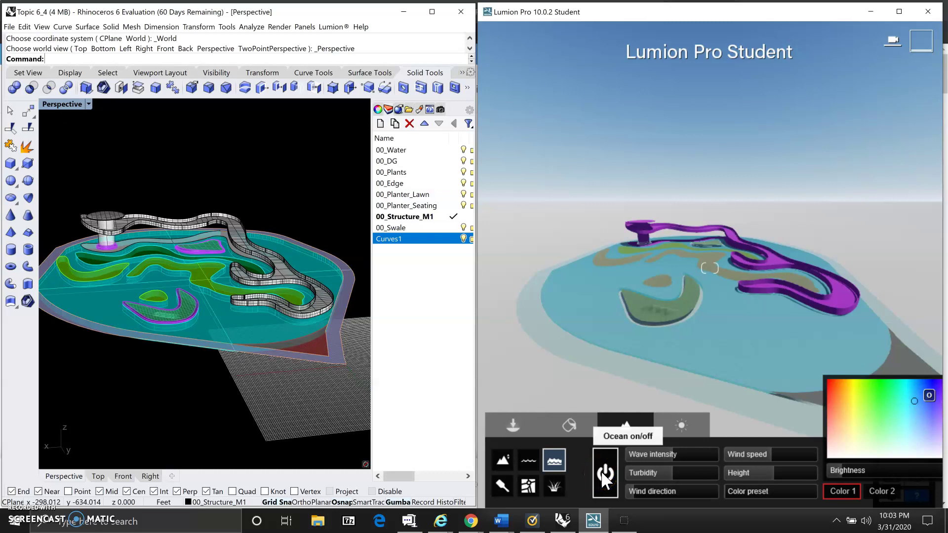
Turn the ocean off and pick the purple Material-Navy_Blue_Trans structure for a new material
left_click(603, 470)
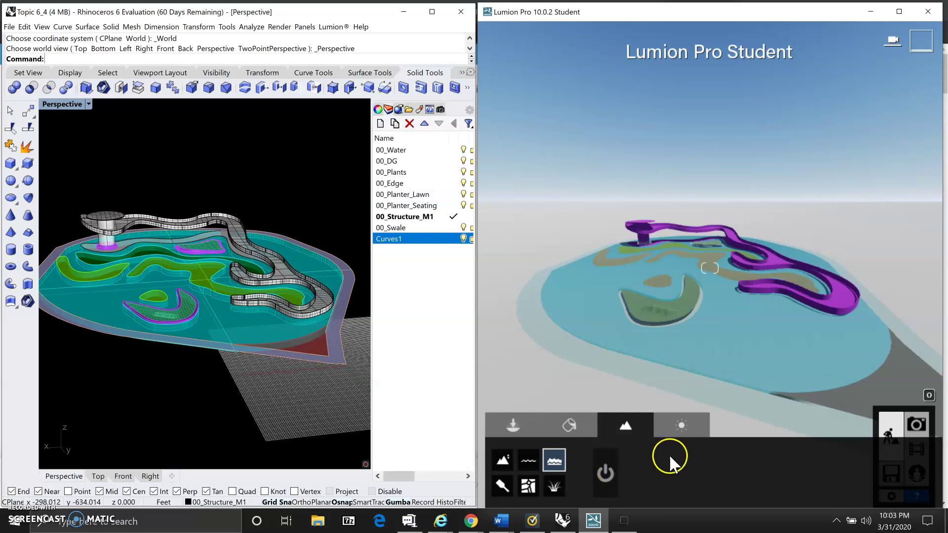
left_click(610, 424)
left_click(570, 425)
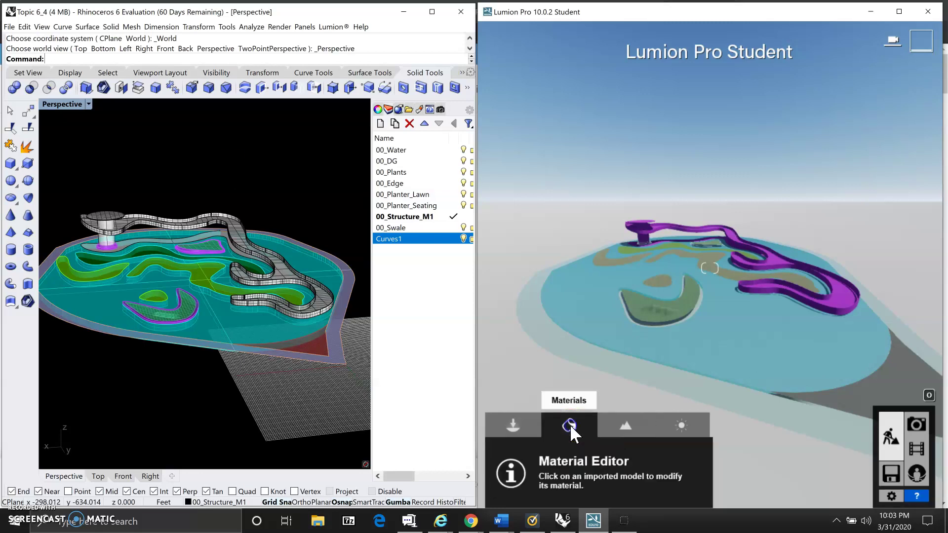
left_click(844, 292)
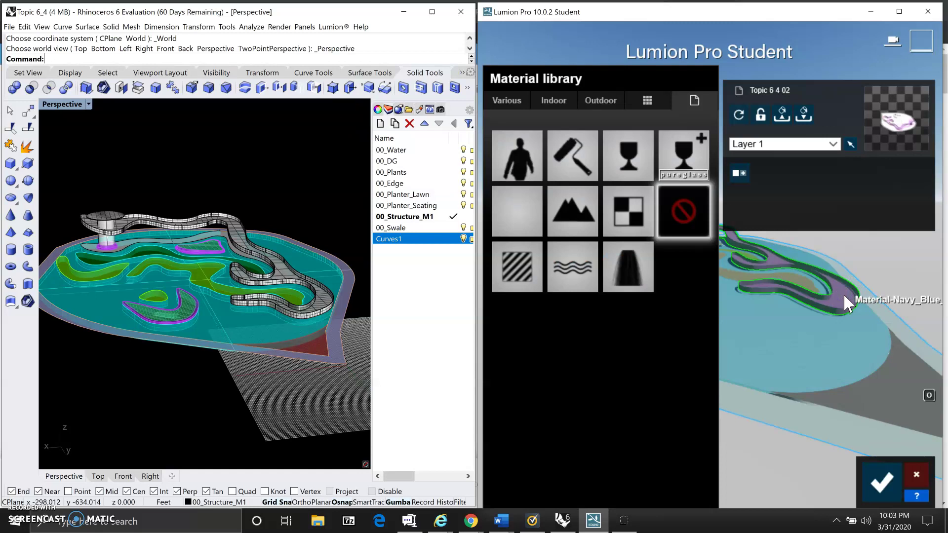
left_click(841, 297)
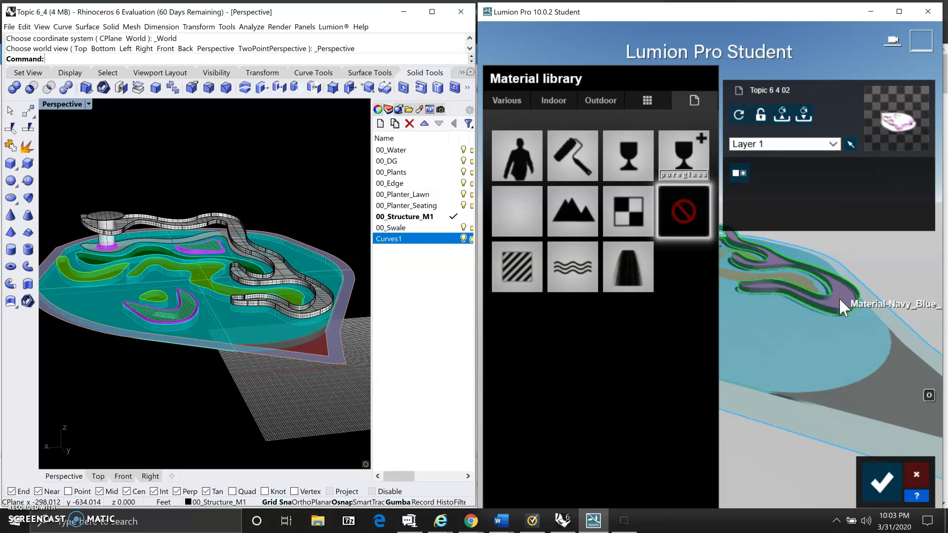
Apply Glass Advanced to the structure, reduce colorization and tint it purple
left_click(819, 275)
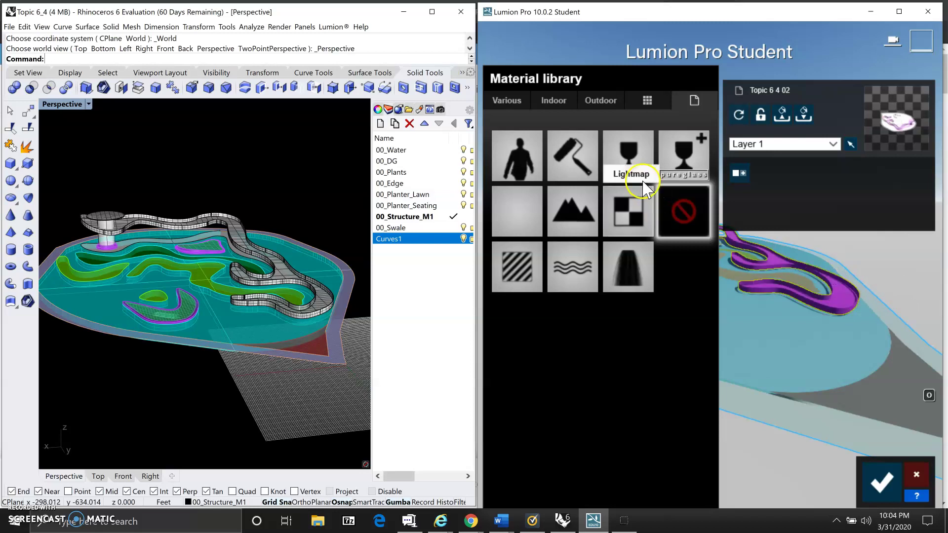
left_click(687, 161)
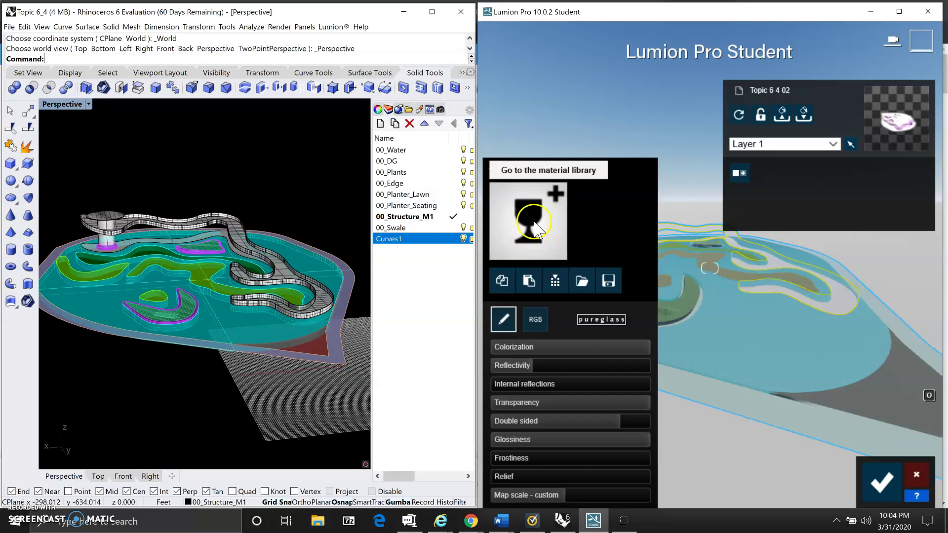
left_click(588, 348)
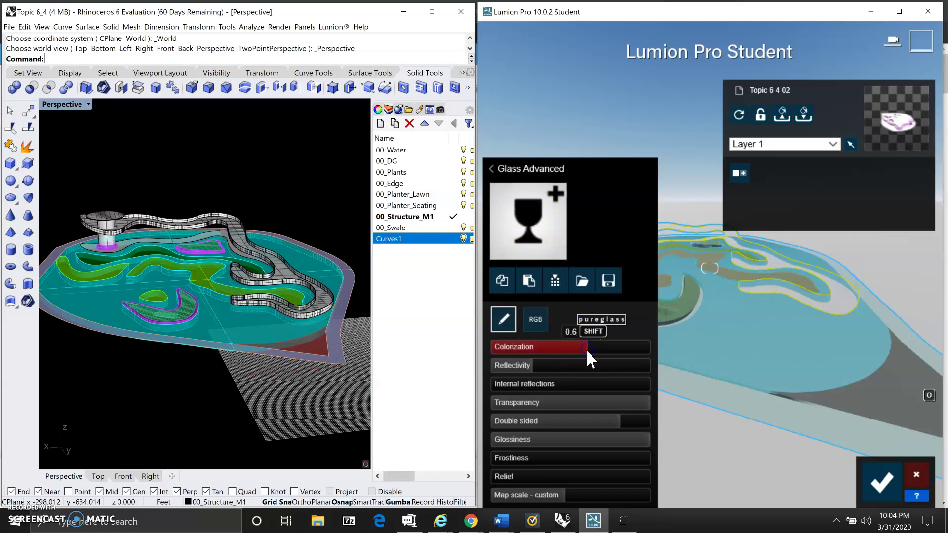
left_click(533, 321)
left_click(583, 367)
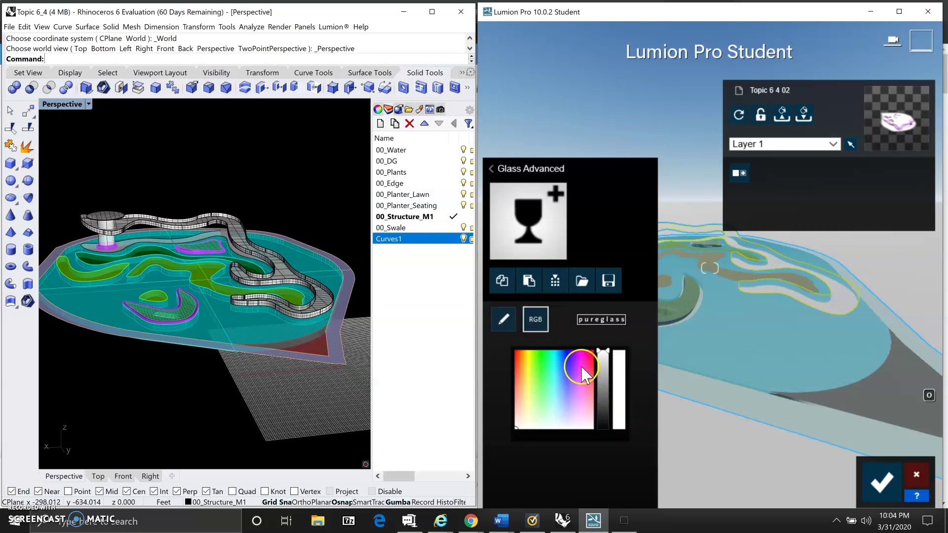
left_click_drag(572, 374, 573, 374)
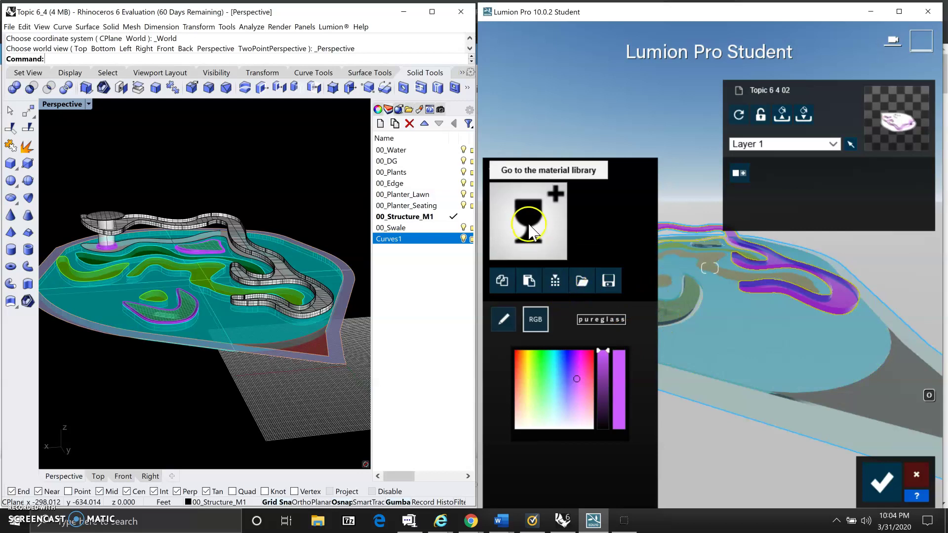
left_click(503, 318)
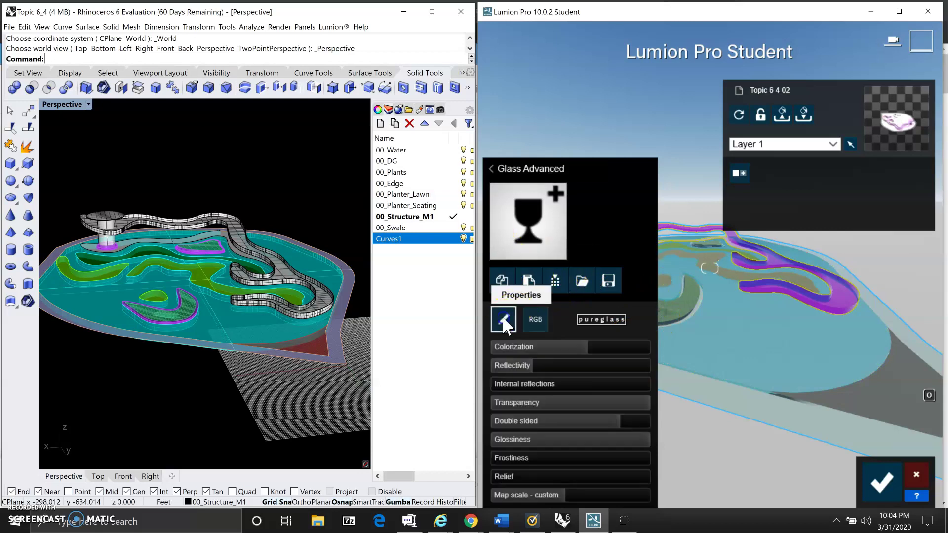
Raise transparency, lower glossiness, and add slight frostiness and internal reflections
left_click_drag(536, 408, 585, 405)
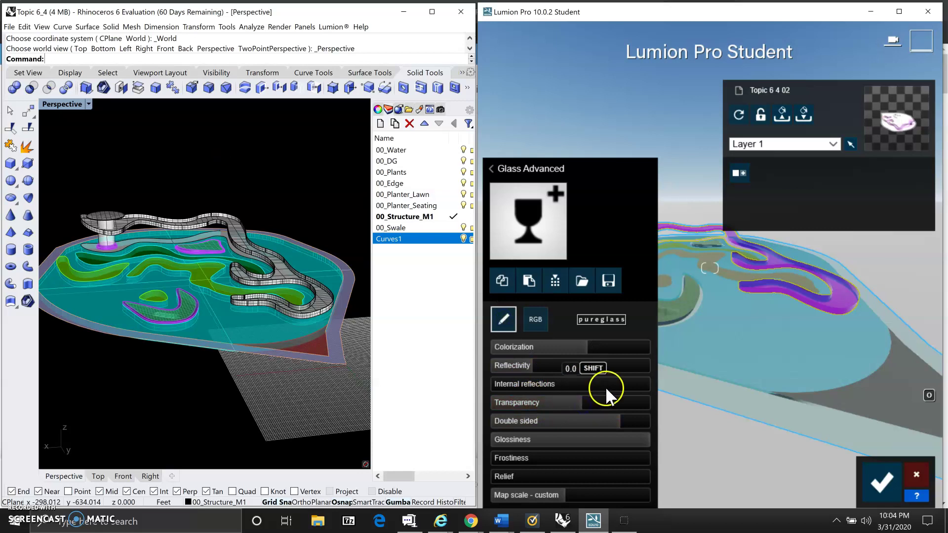
left_click(587, 439)
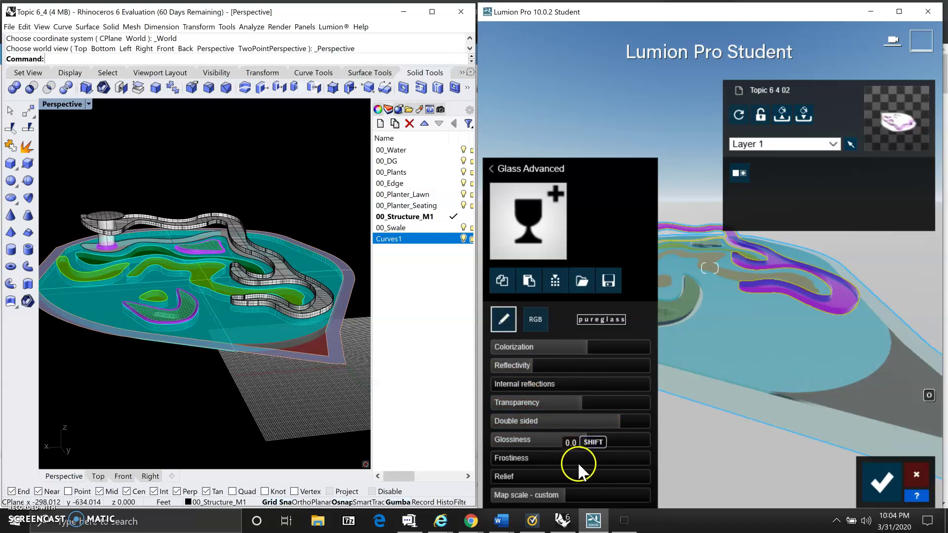
left_click(578, 462)
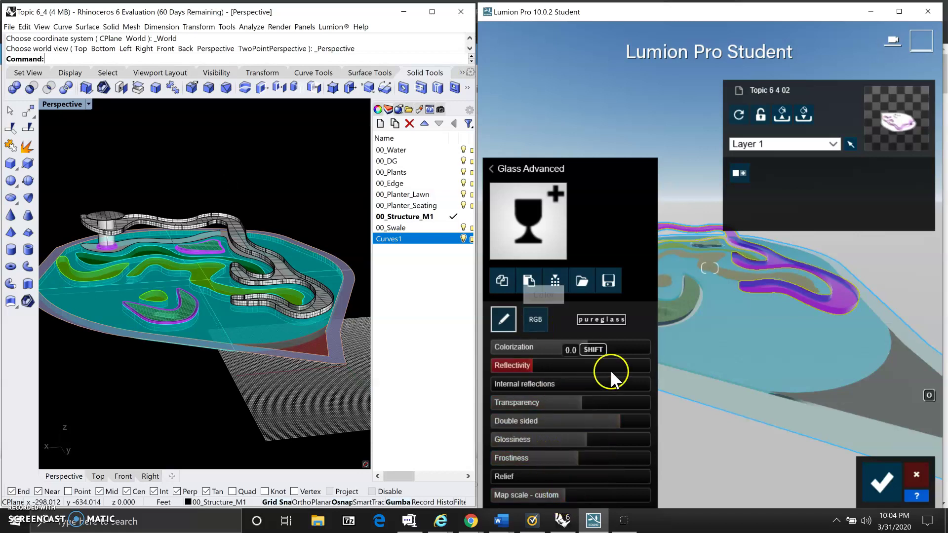
left_click(562, 386)
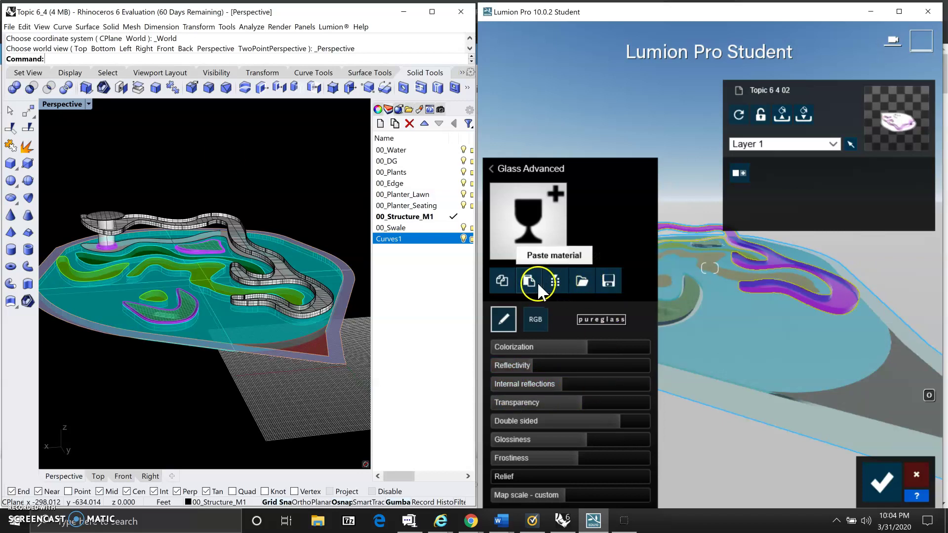
Save the purple glass as the material file 'Polycarbonate Panel 3' in Topic 6
left_click(609, 281)
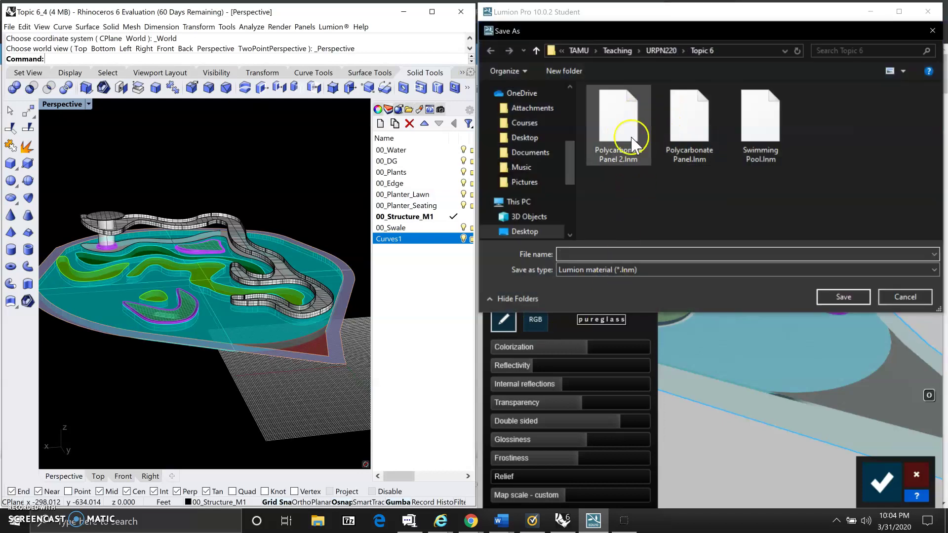
left_click(577, 254)
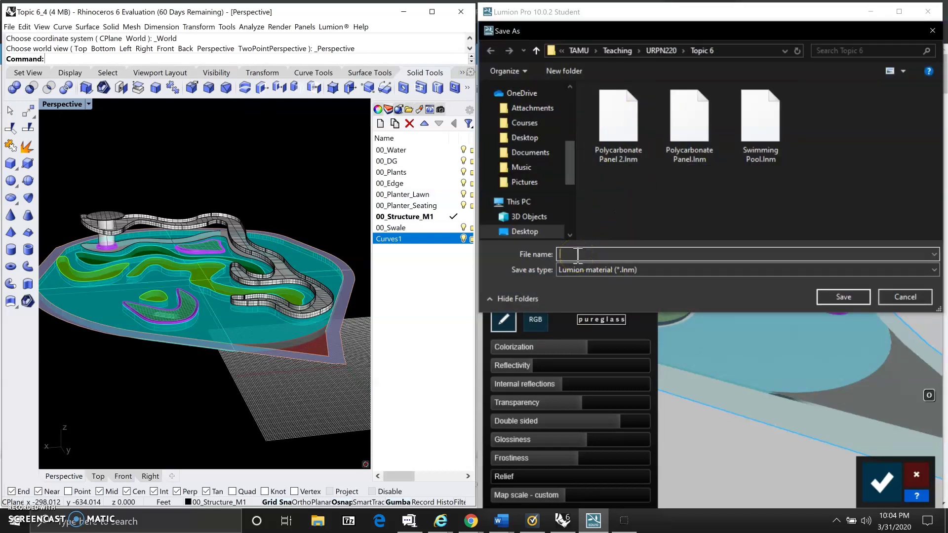
type("Polycarbonate")
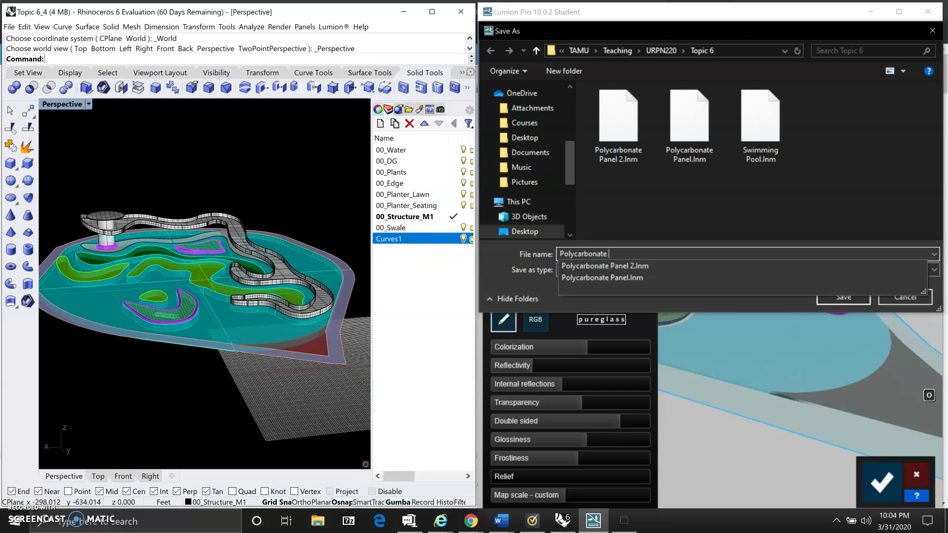
type("3")
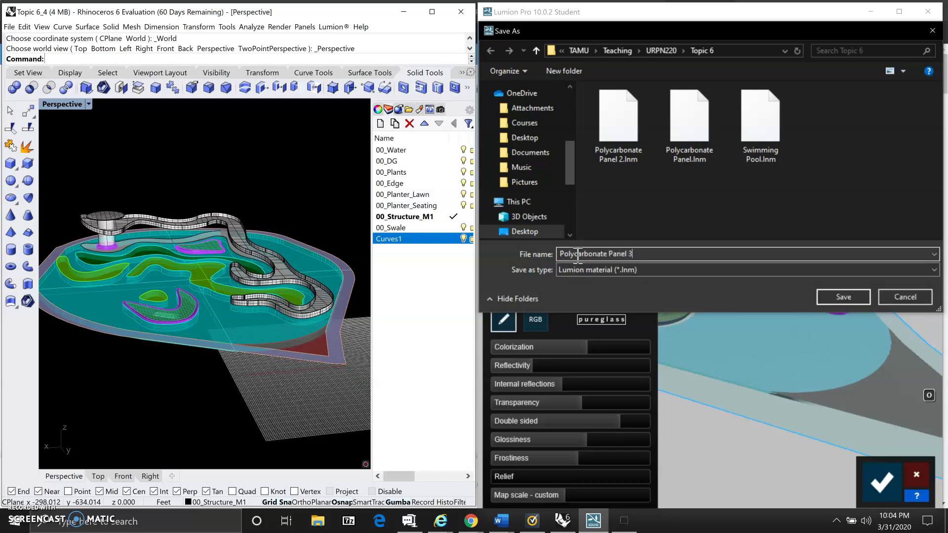
left_click(849, 294)
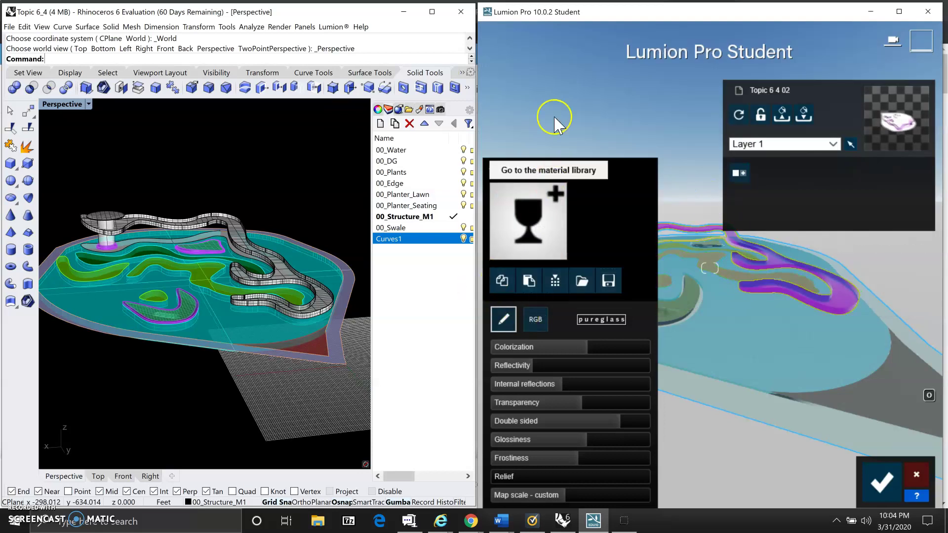
Commit the previous material, then apply Clean Cut Grass from 3D Grass to the grass area
left_click(882, 483)
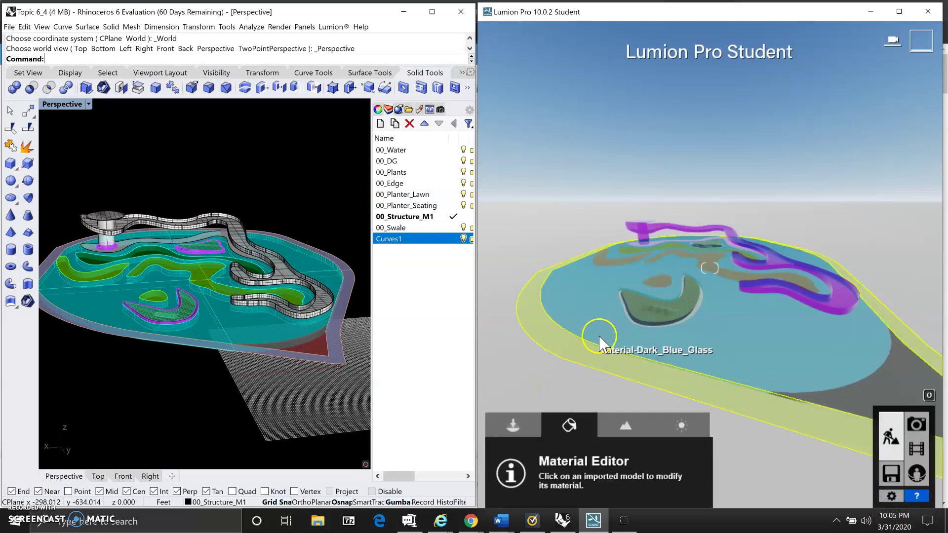
left_click(665, 307)
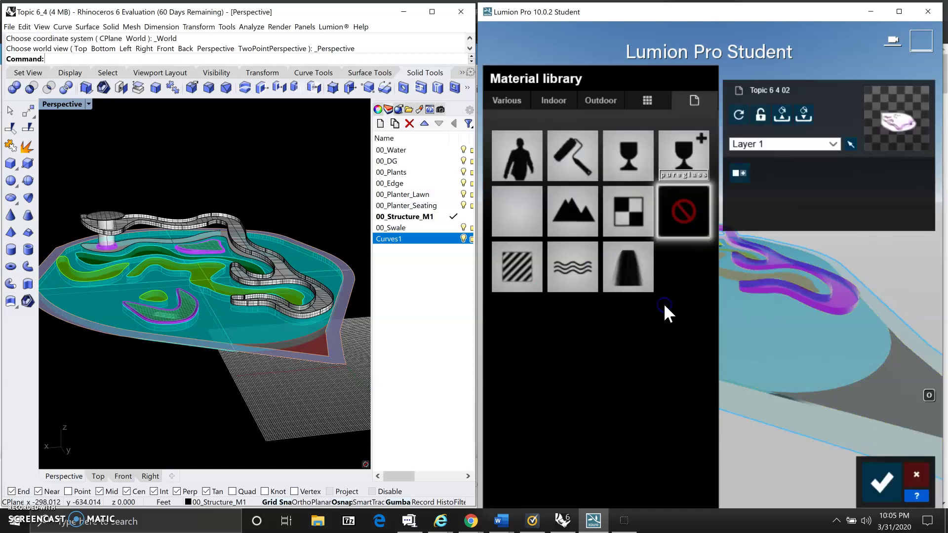
left_click(601, 98)
left_click(510, 102)
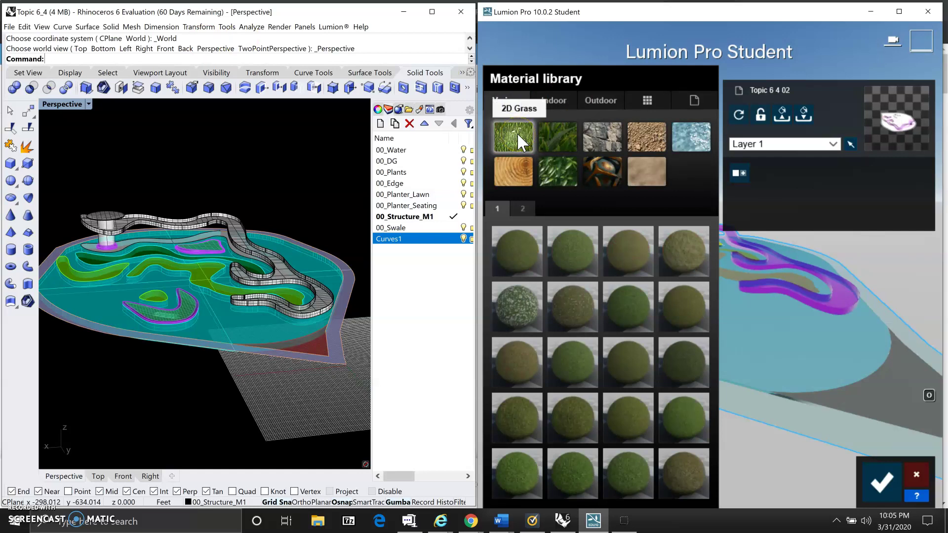
left_click(554, 143)
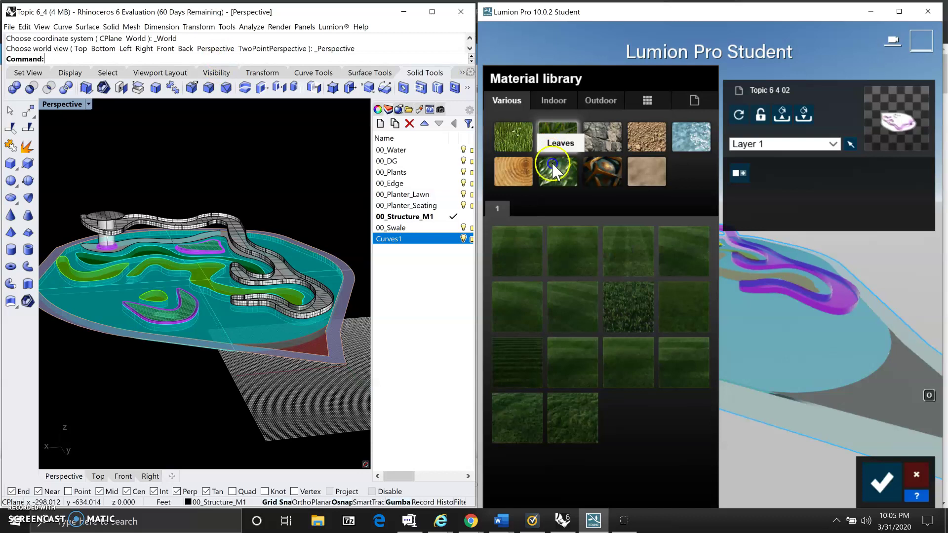
left_click(553, 161)
left_click(559, 280)
left_click(561, 131)
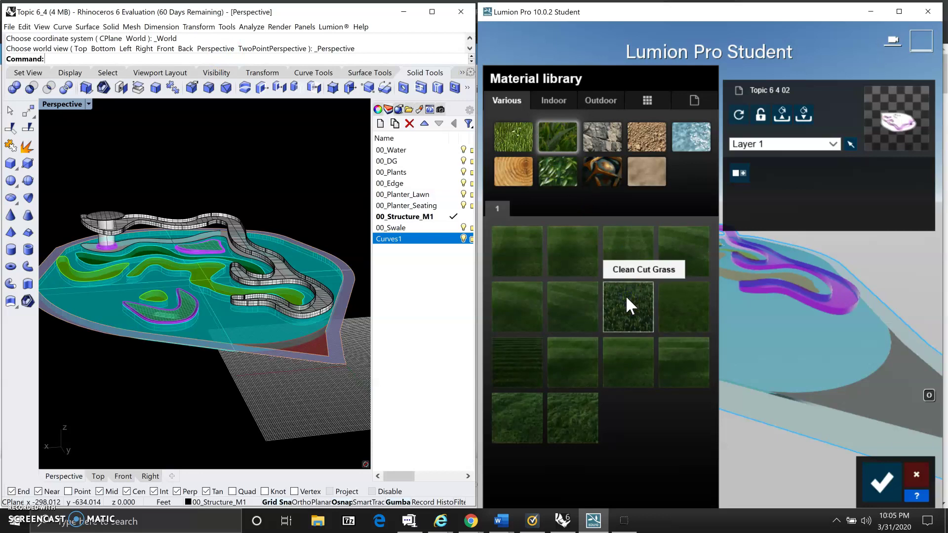
left_click(627, 296)
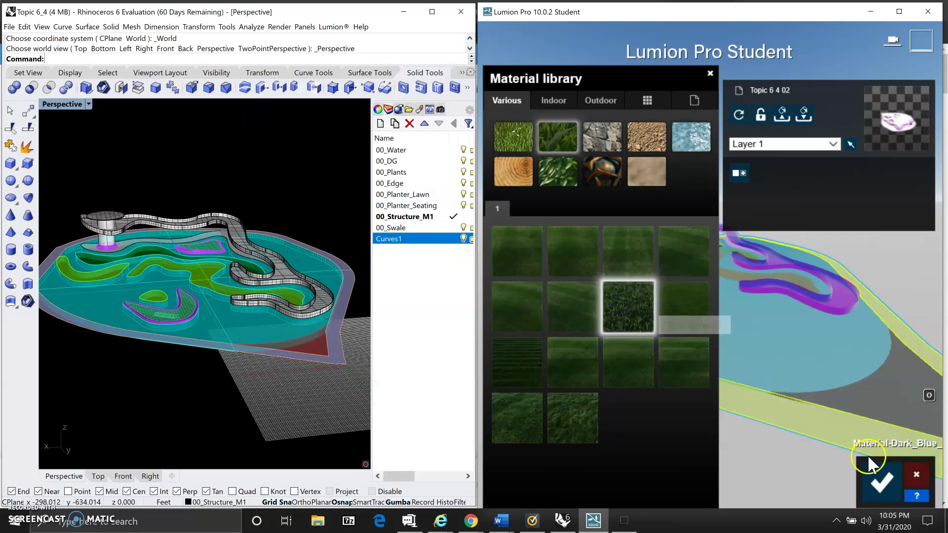
Apply the Wild Grass 02 grass material to the bush surface and open its settings
left_click(882, 482)
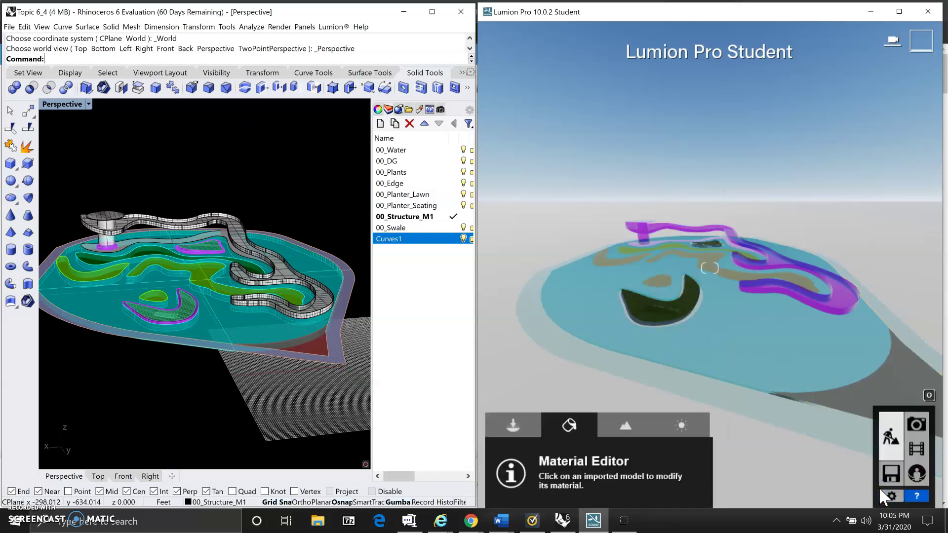
left_click(706, 258)
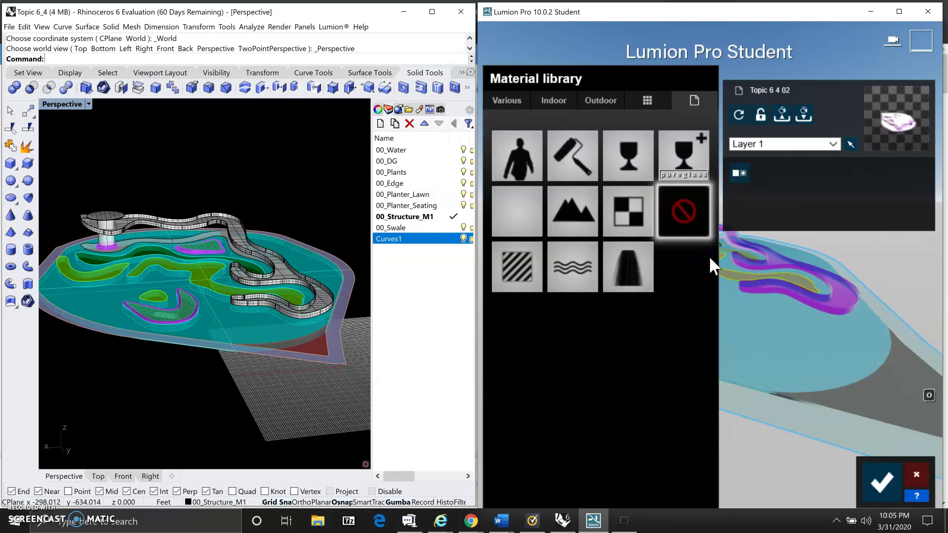
left_click(505, 96)
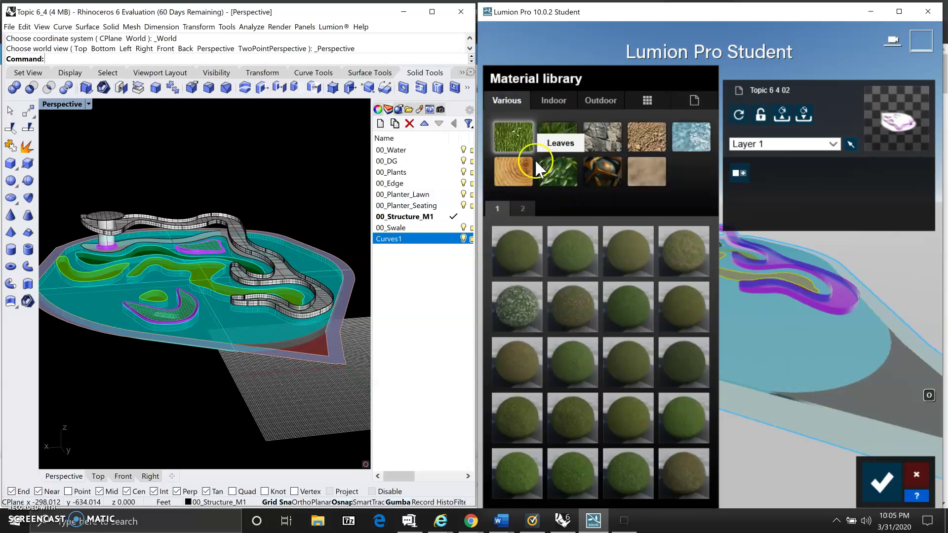
left_click(558, 138)
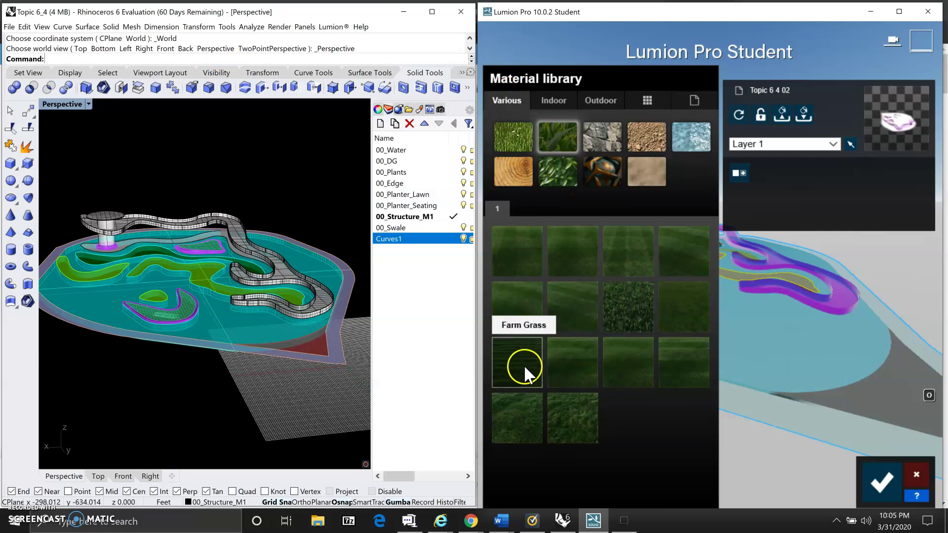
left_click(565, 422)
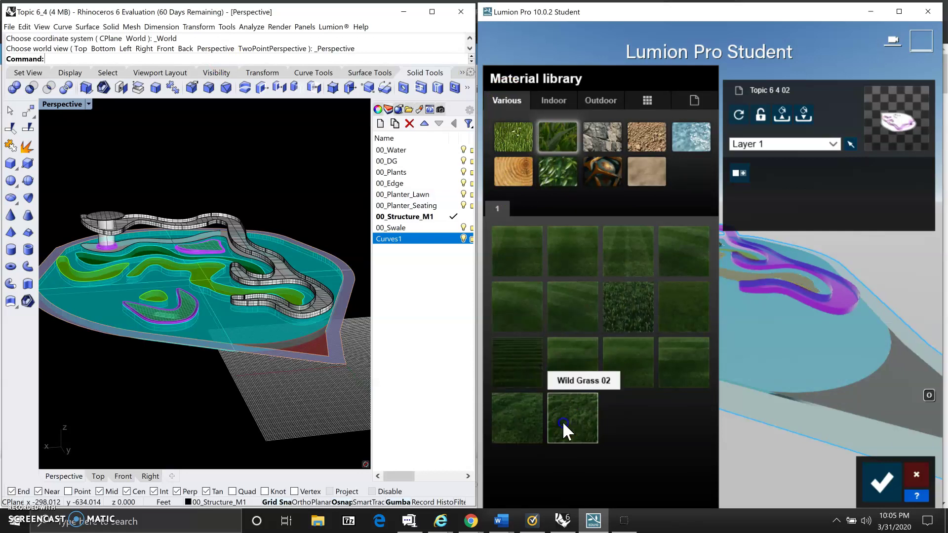
left_click_drag(571, 420, 549, 386)
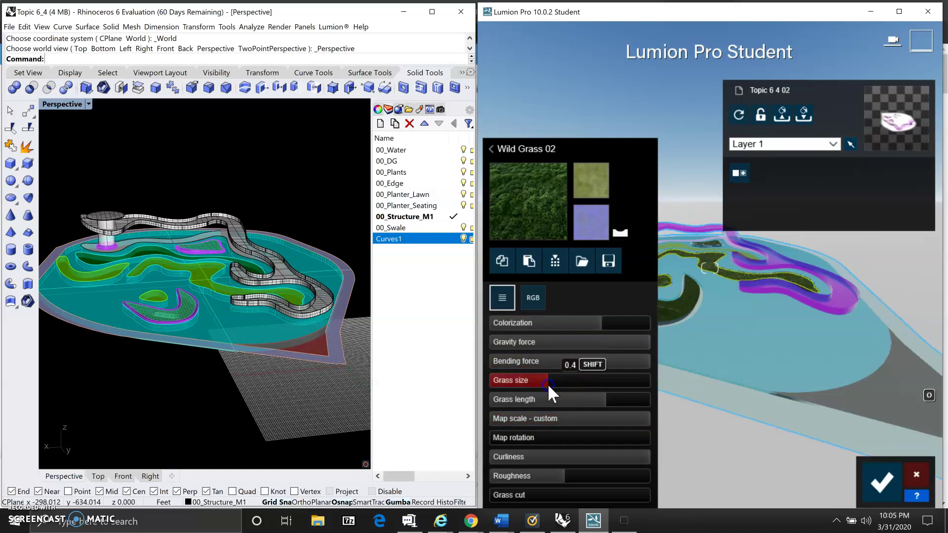
Lower Wild Grass 02's length, raise its roughness, lighten its green colour, then commit it
left_click(578, 402)
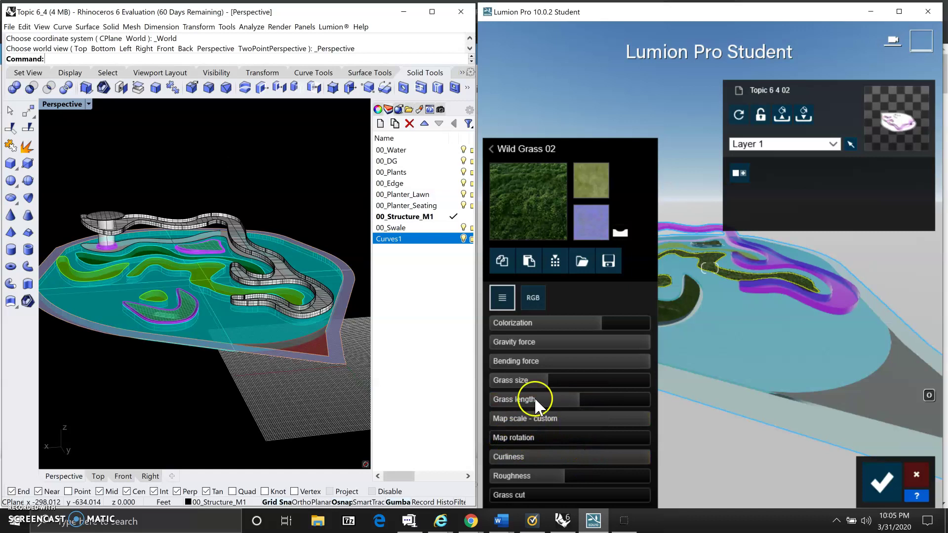
left_click(579, 478)
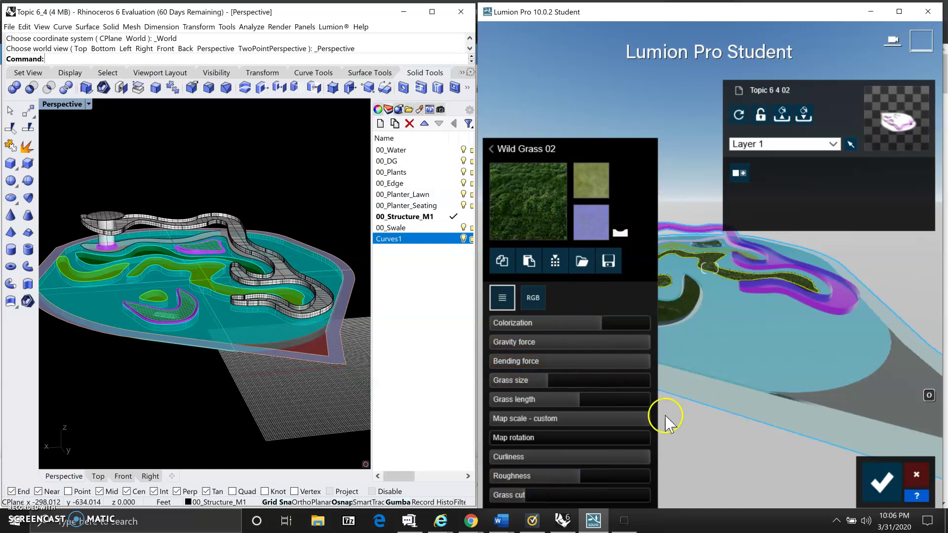
left_click(538, 299)
mouse_move(594, 351)
left_click_drag(592, 368, 580, 348)
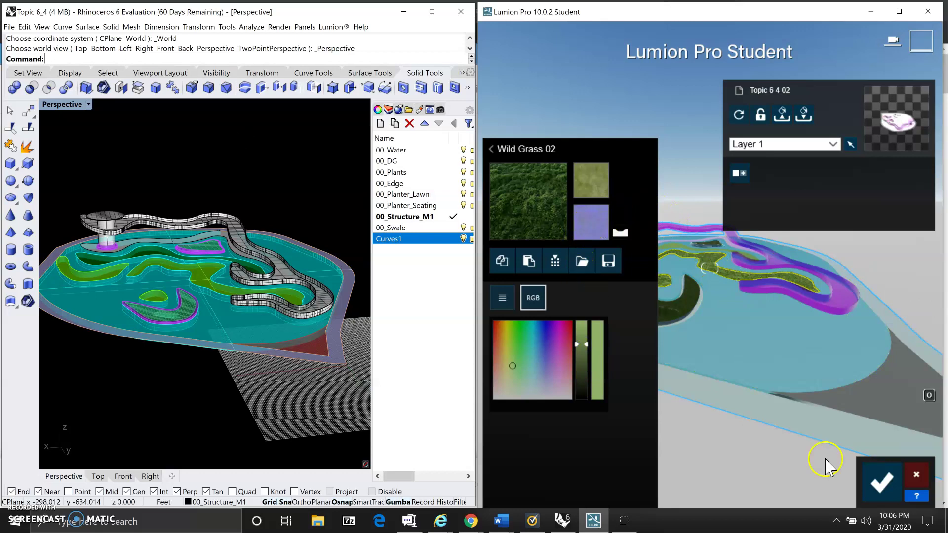
left_click(877, 481)
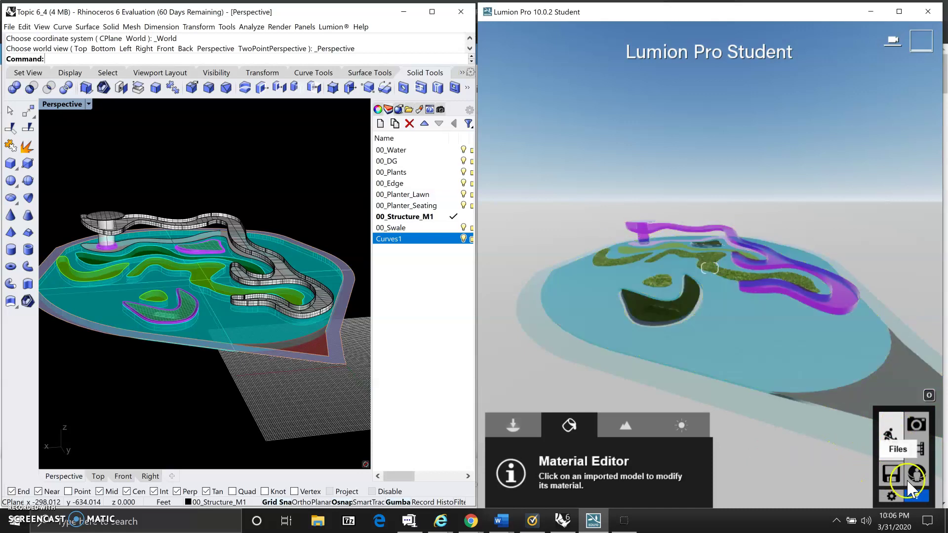
Bring up the Files screen from the lower-right toolbar
left_click(891, 477)
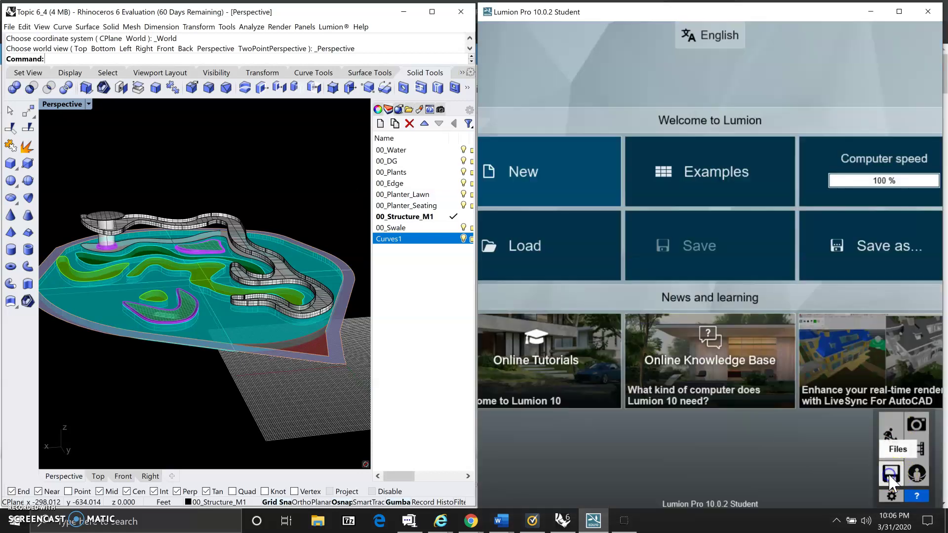
left_click(892, 475)
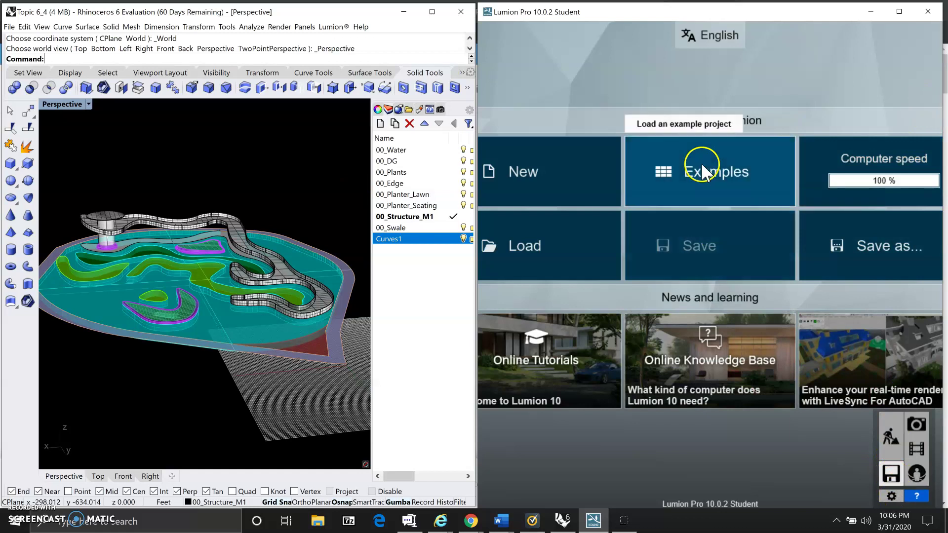
Save the project with Save as under the file name HW6_FirstName in Topic 6
left_click(850, 253)
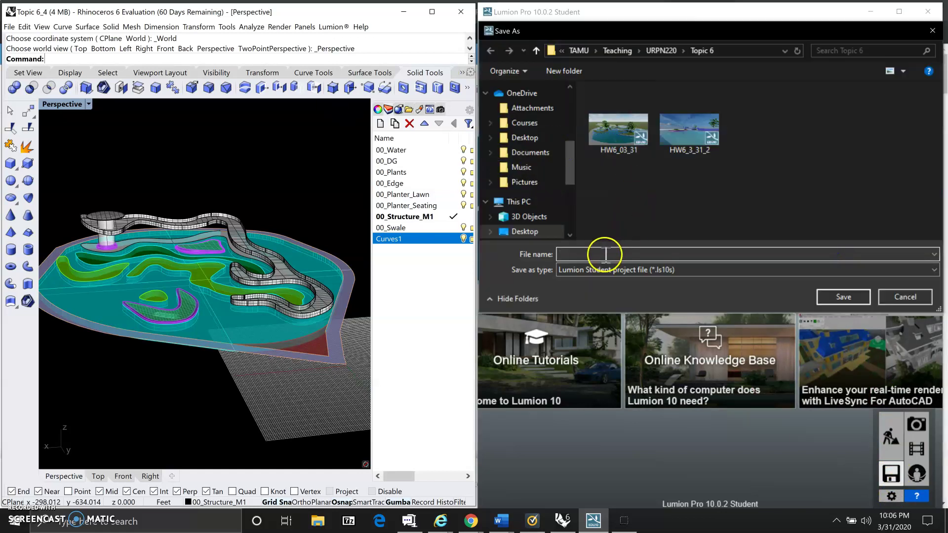
left_click(576, 255)
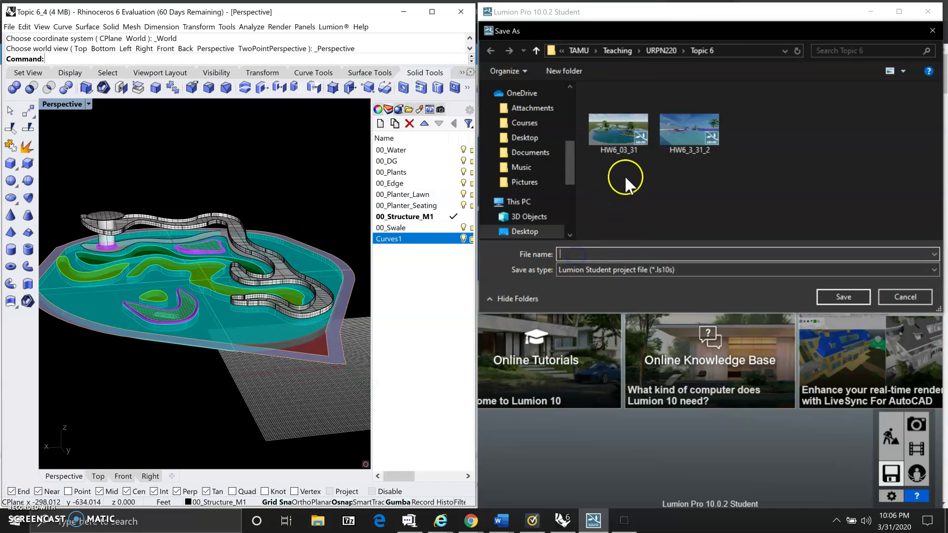
left_click(677, 151)
left_click(611, 255)
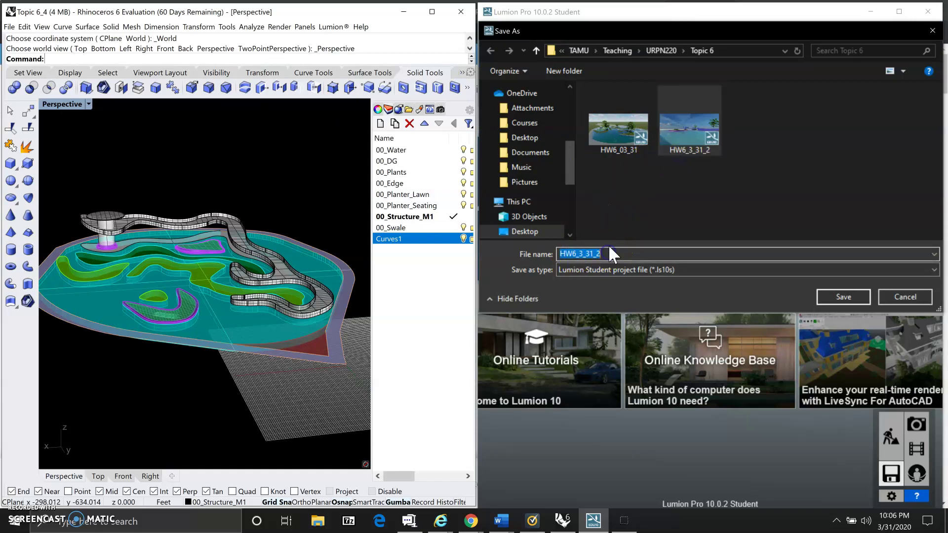
left_click(607, 254)
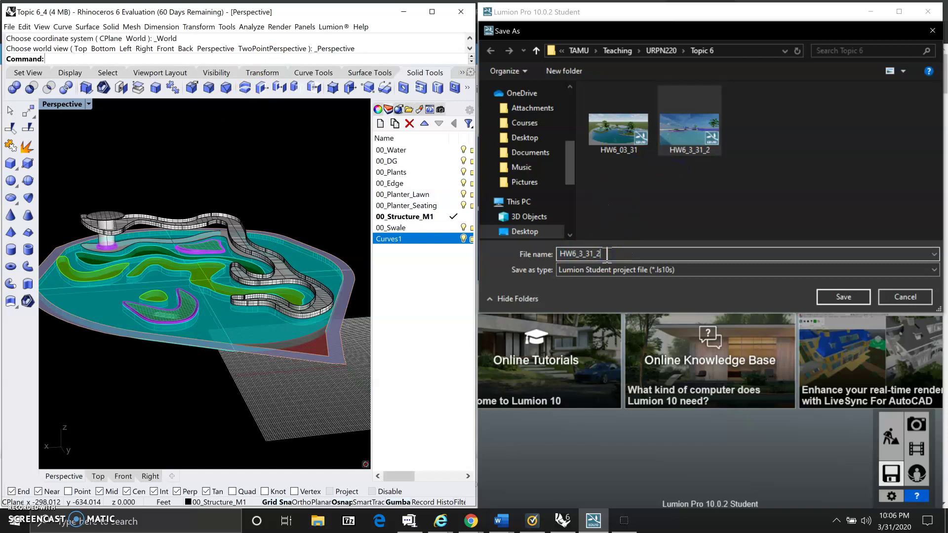
key("BackSpace")
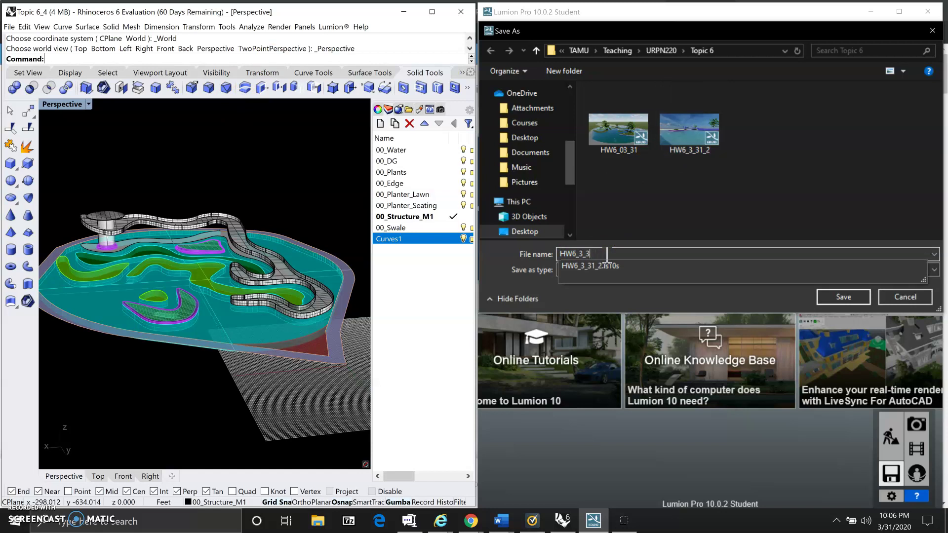
key("BackSpace")
key("BackSpace")
key("BackSpace")
type("First")
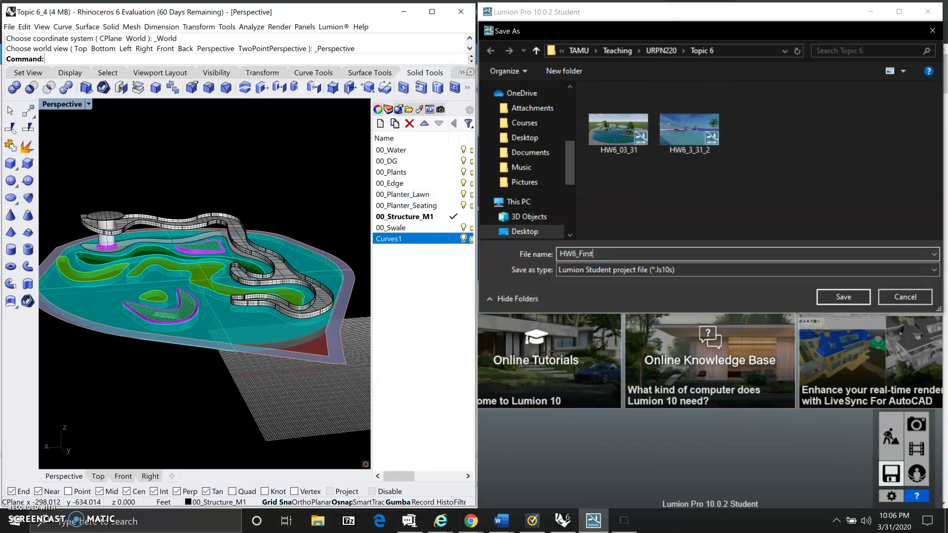
type("Name")
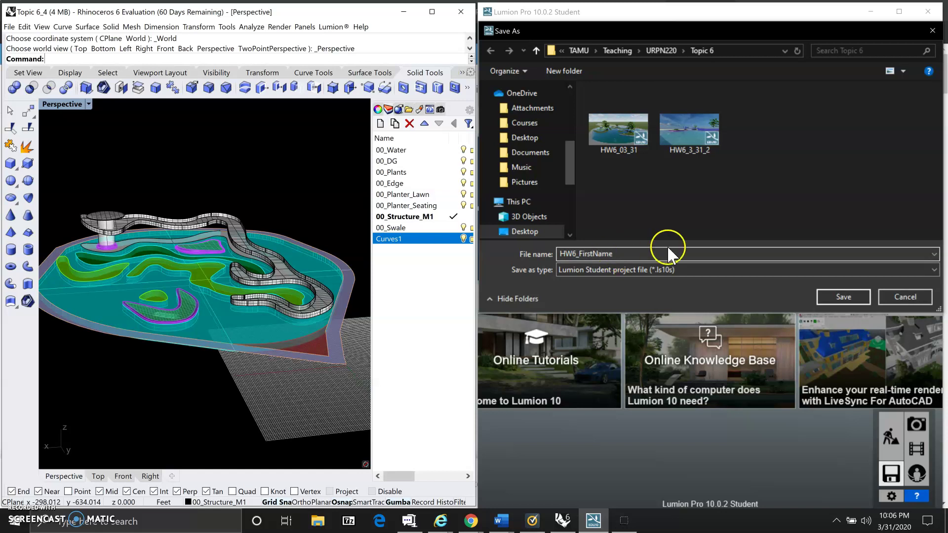
left_click(835, 297)
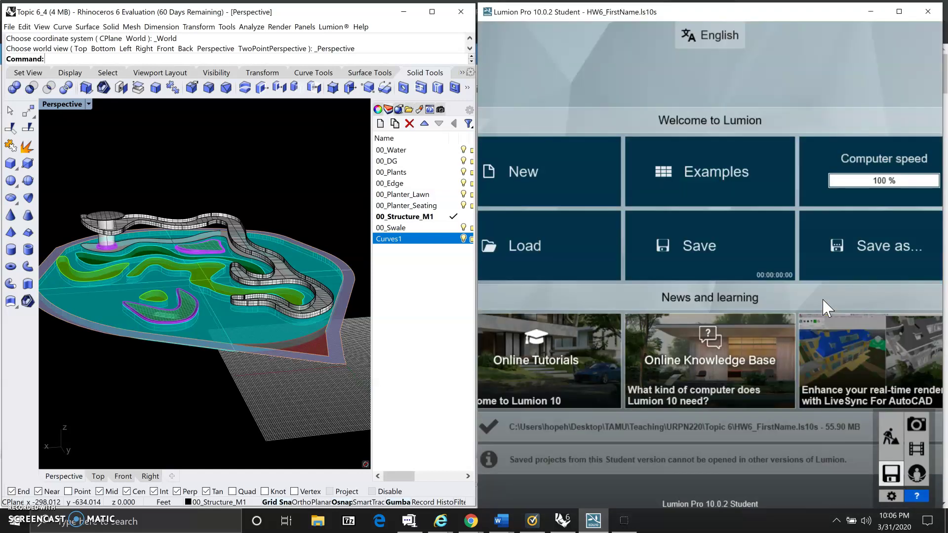